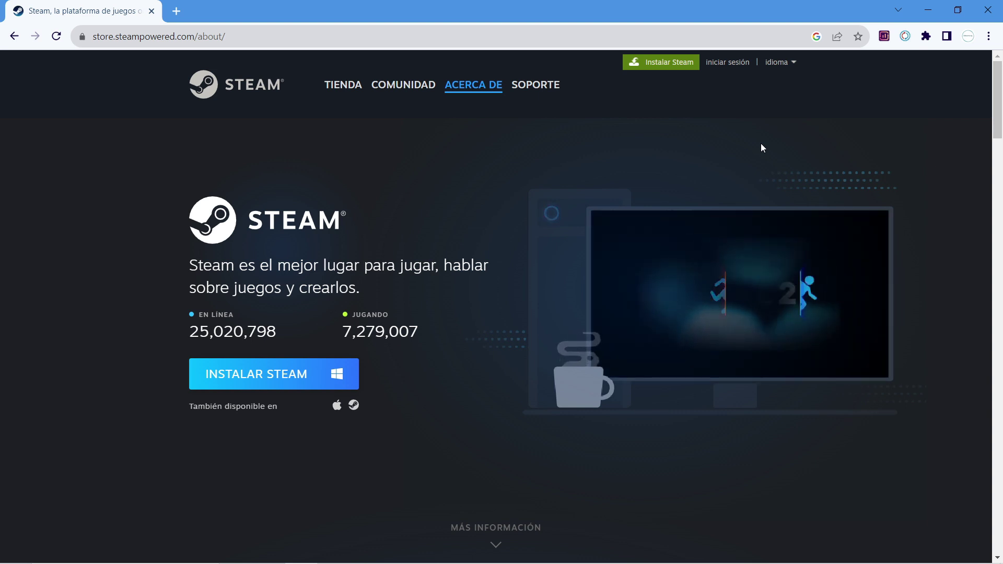
# Step: Minimize the browser and copy the target path from the Steam desktop shortcut's properties
pyautogui.click(923, 9)
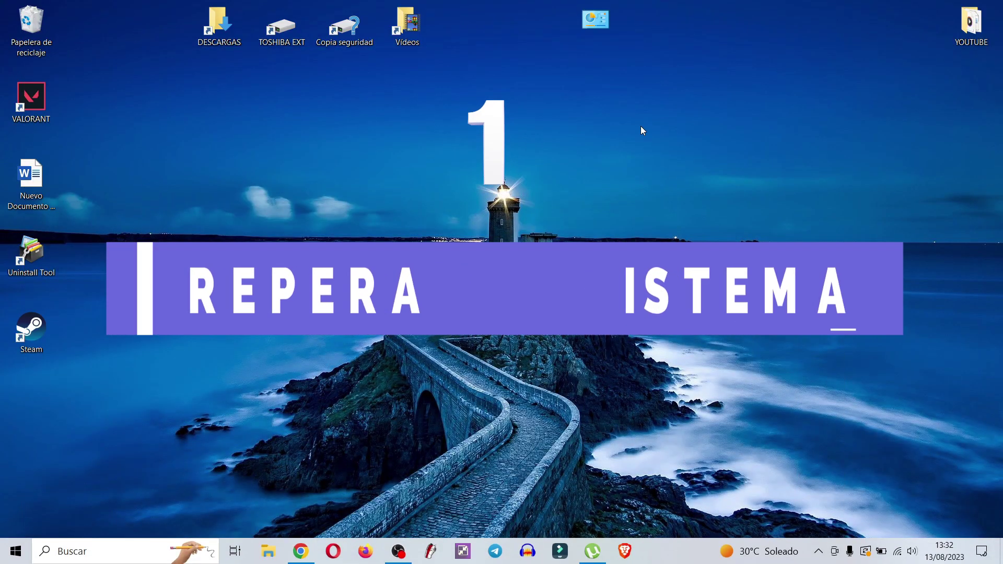
pyautogui.doubleClick(44, 326)
pyautogui.rightClick(46, 330)
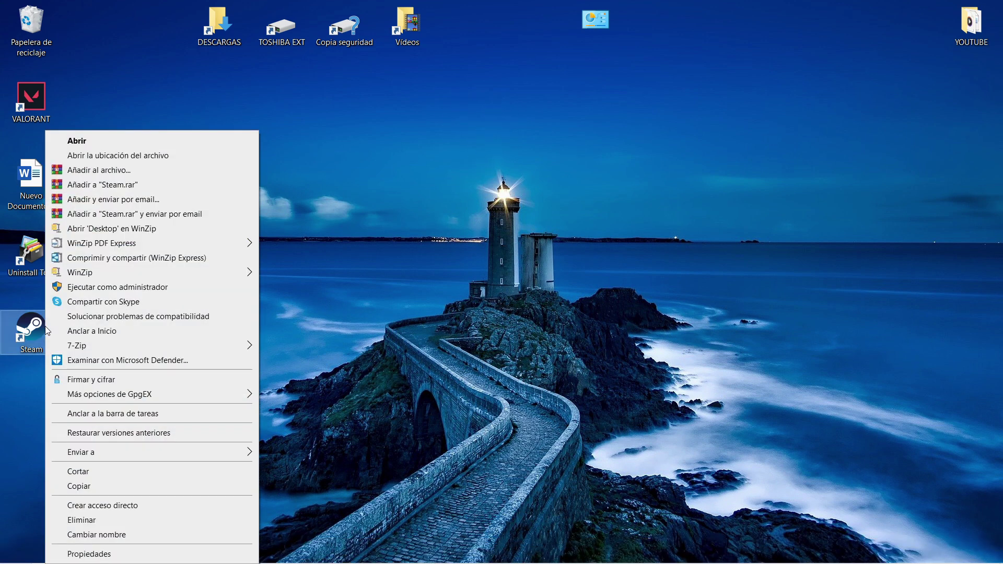
pyautogui.click(111, 554)
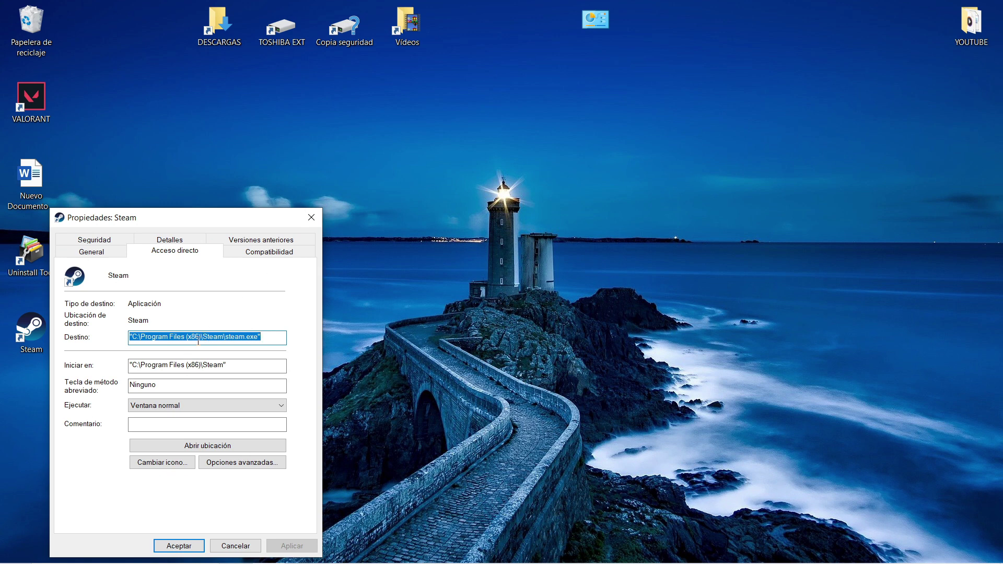
pyautogui.rightClick(227, 338)
pyautogui.click(243, 376)
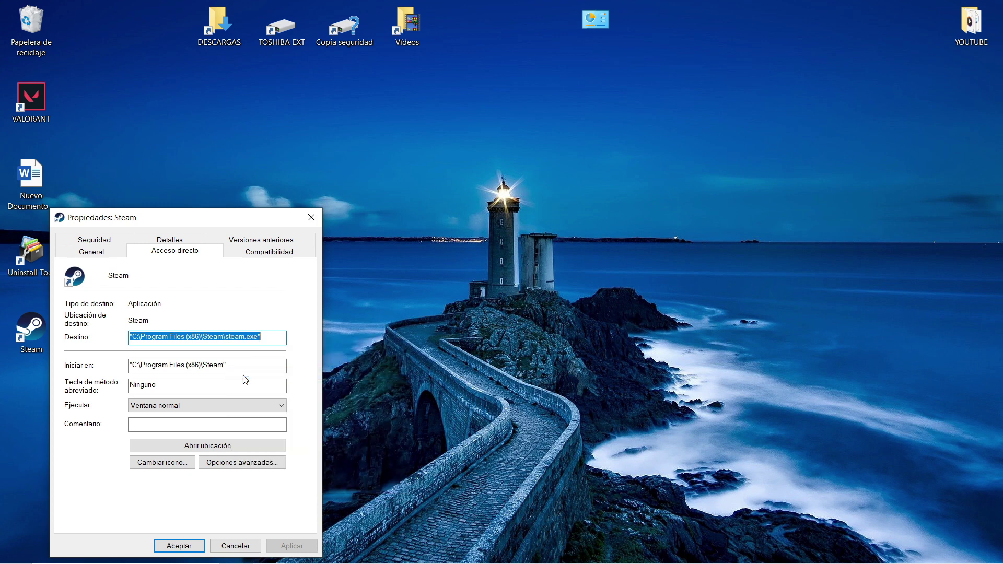
pyautogui.click(183, 547)
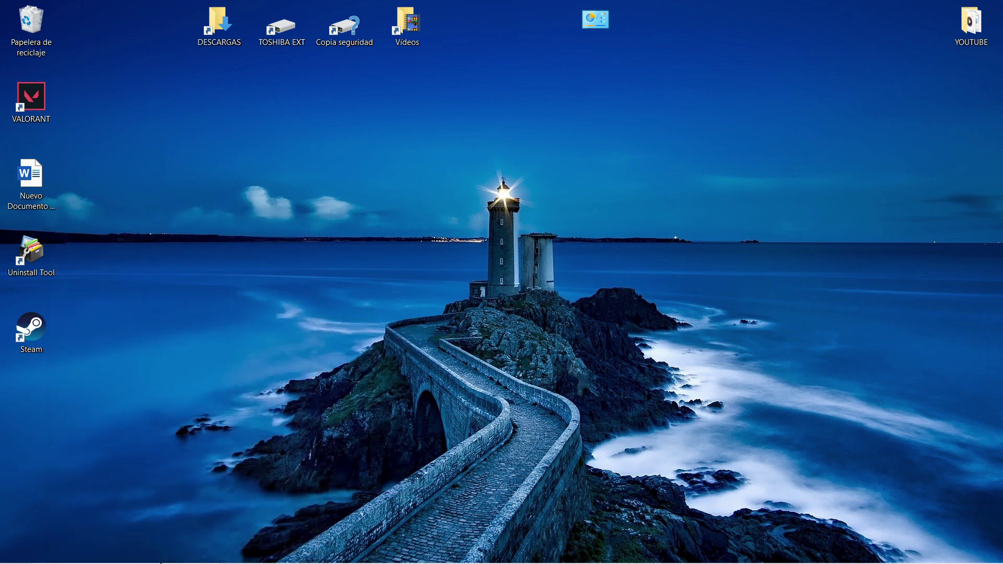
# Step: Open the Run dialog (Ejecutar) and execute "C:\Program Files (x86)\Steam\steam.exe" /repair using the copied path
pyautogui.moveTo(161, 563)
pyautogui.click(127, 554)
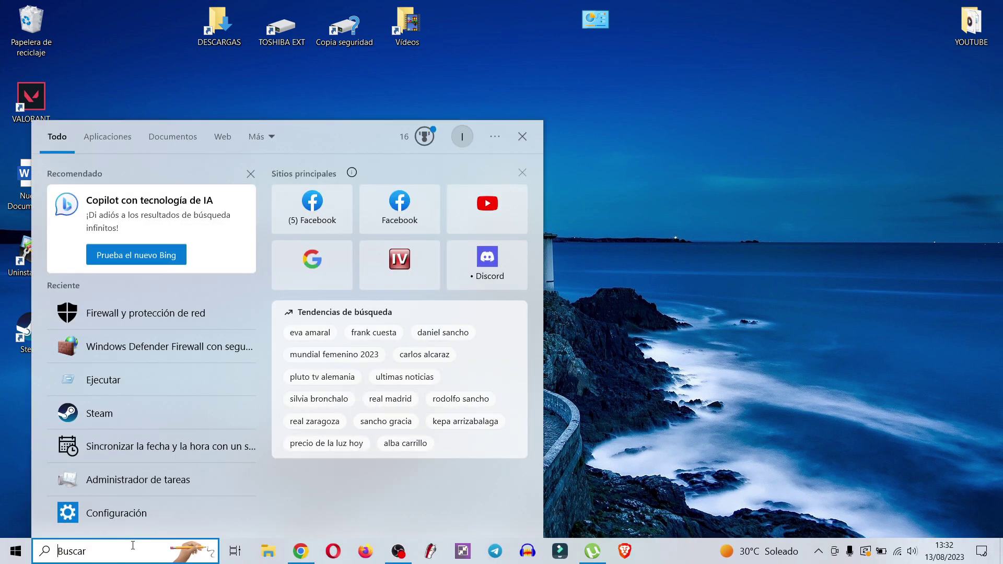
pyautogui.write('eje')
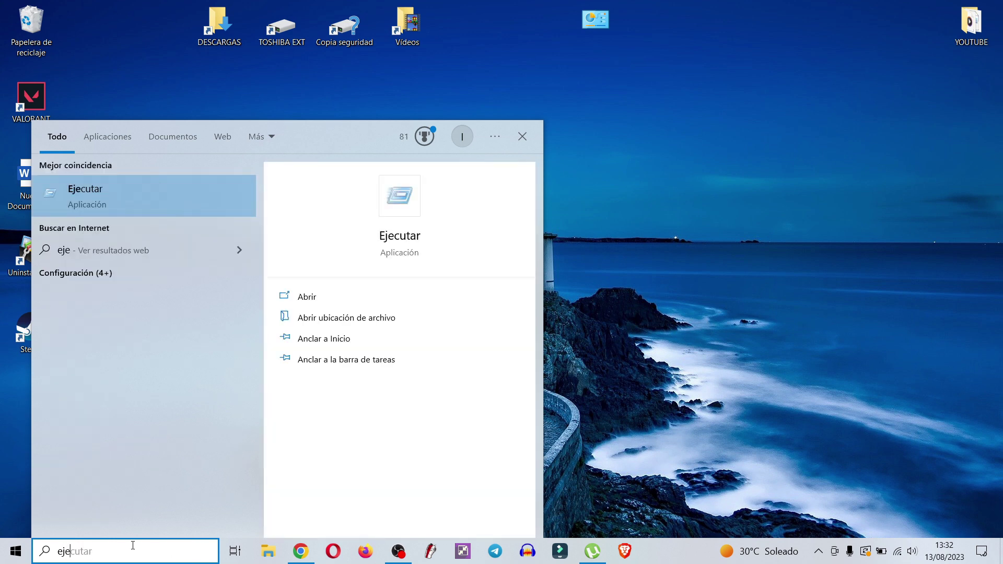
pyautogui.click(175, 189)
pyautogui.rightClick(68, 492)
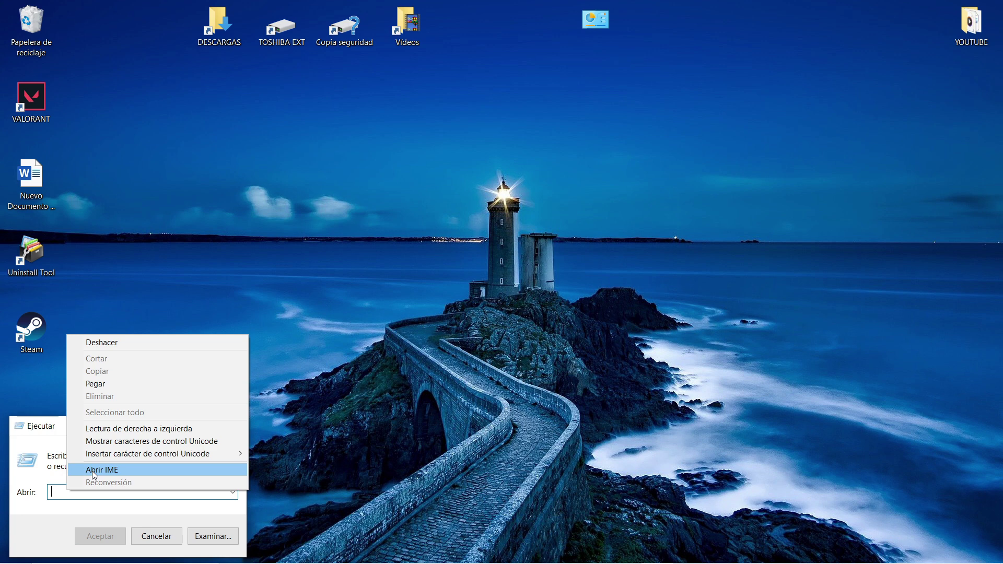
pyautogui.click(103, 387)
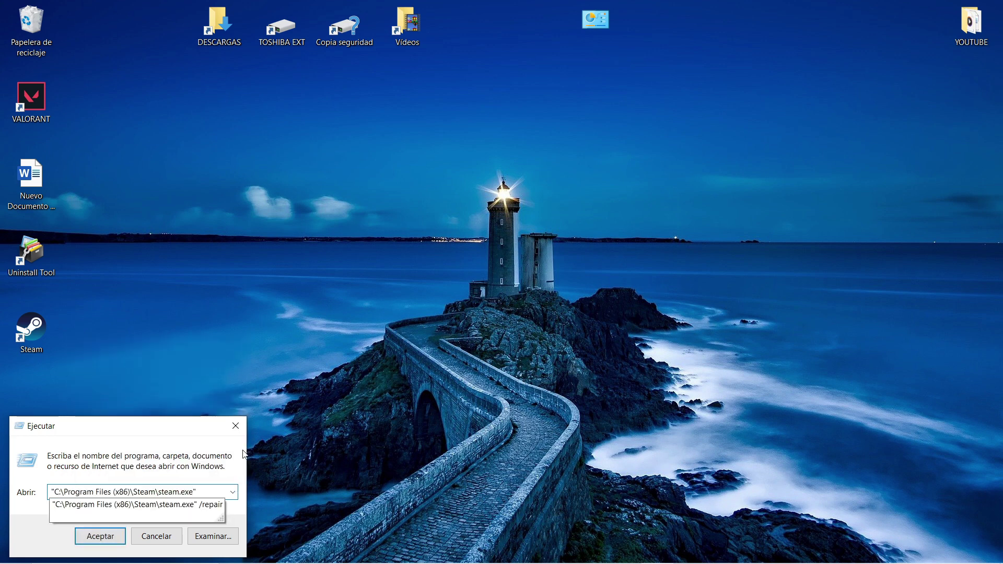
pyautogui.write('/repair')
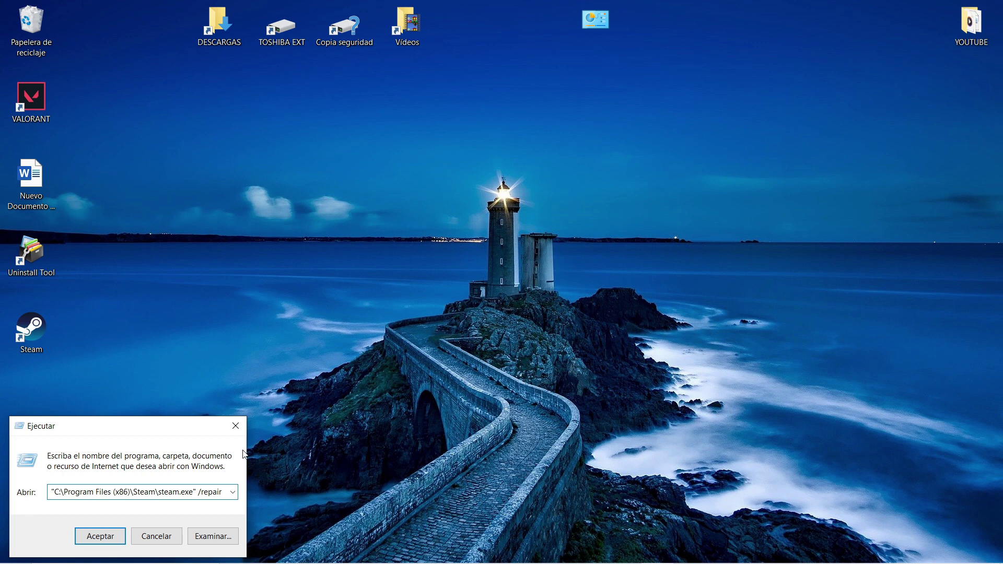
pyautogui.press('Return')
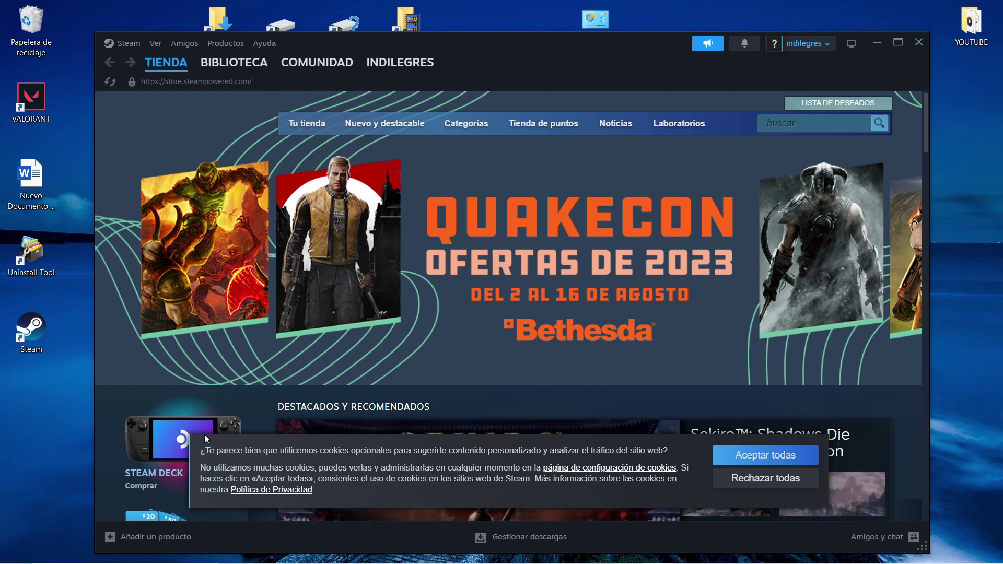
# Step: Accept all cookies in the Steam store and close the Steam window
pyautogui.click(764, 456)
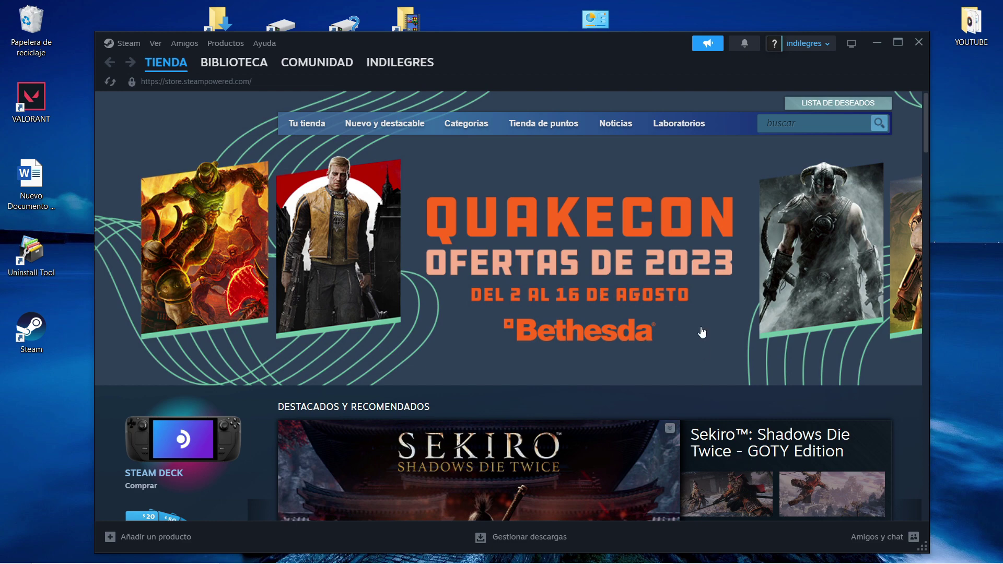
pyautogui.click(916, 46)
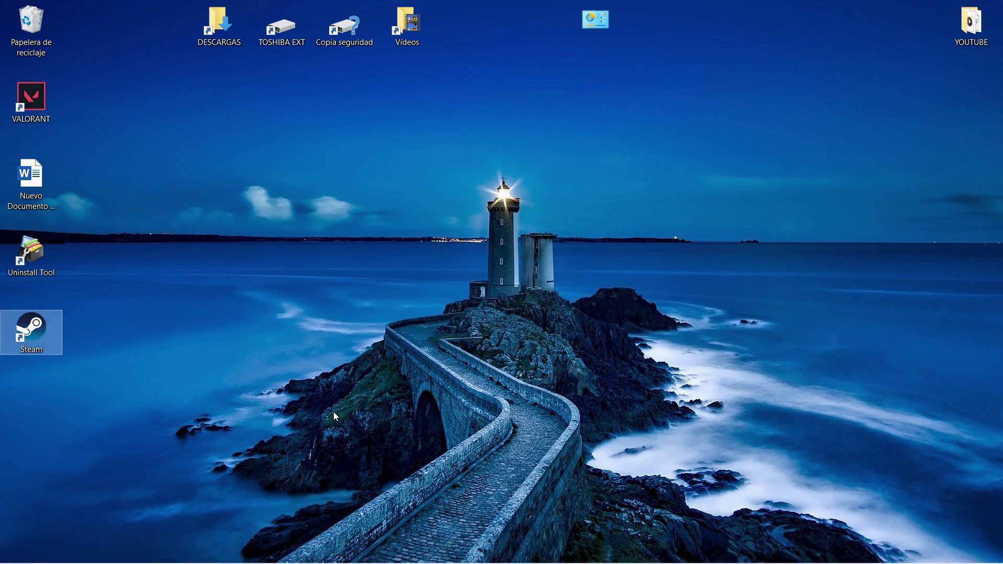
# Step: Turn off compatibility mode in the Steam shortcut's properties and apply the change
pyautogui.rightClick(52, 340)
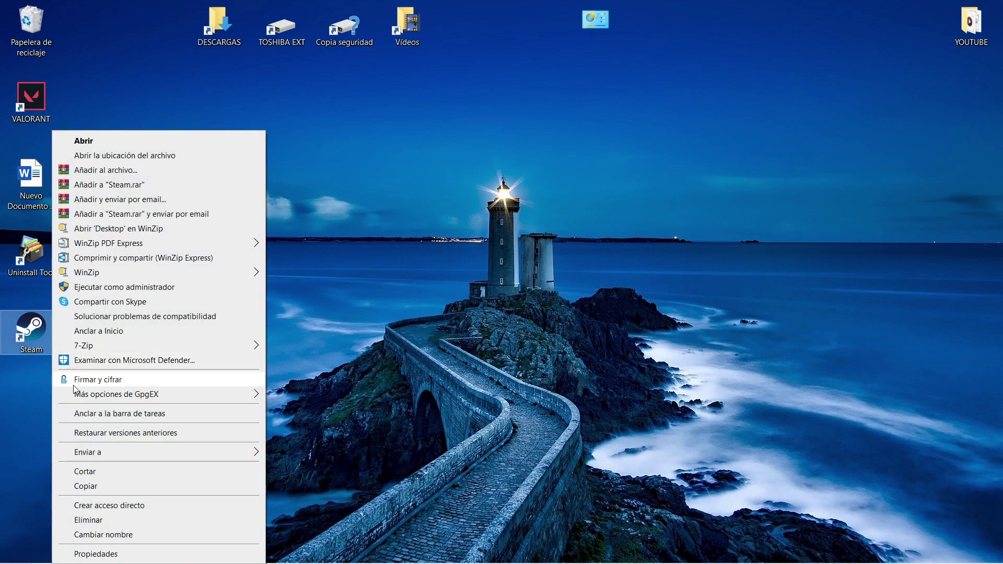
pyautogui.click(104, 554)
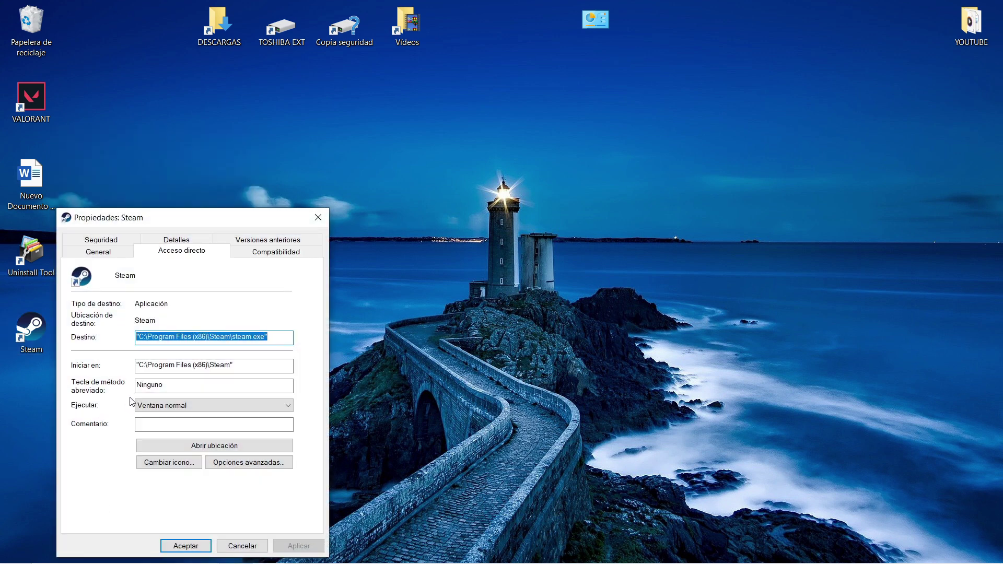
pyautogui.click(284, 253)
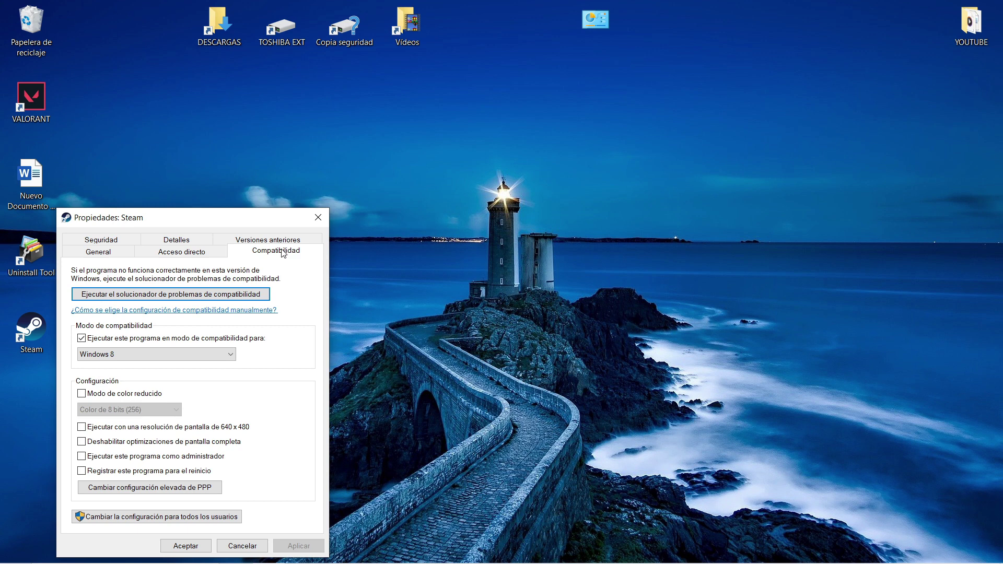
pyautogui.click(129, 345)
pyautogui.click(131, 340)
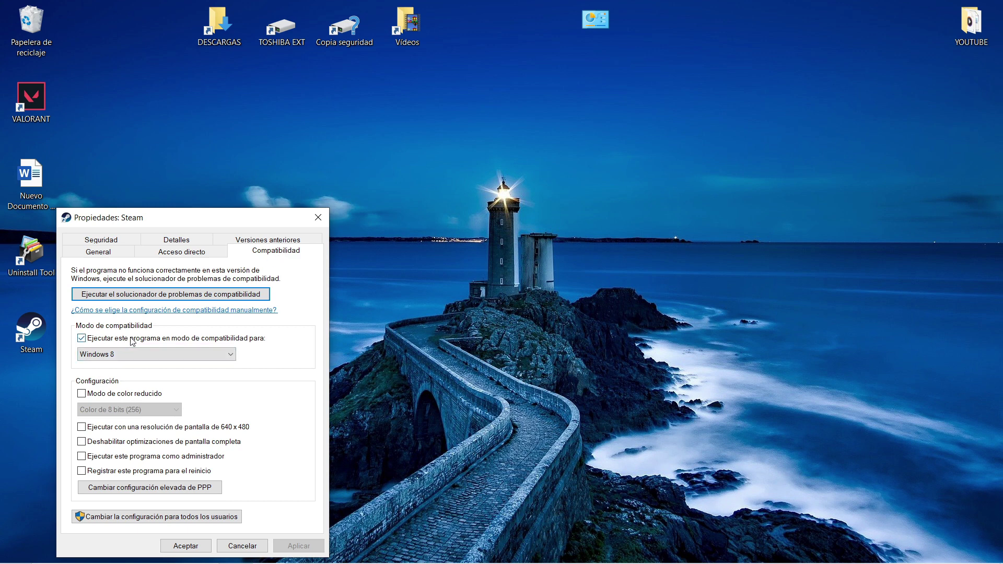
pyautogui.click(83, 338)
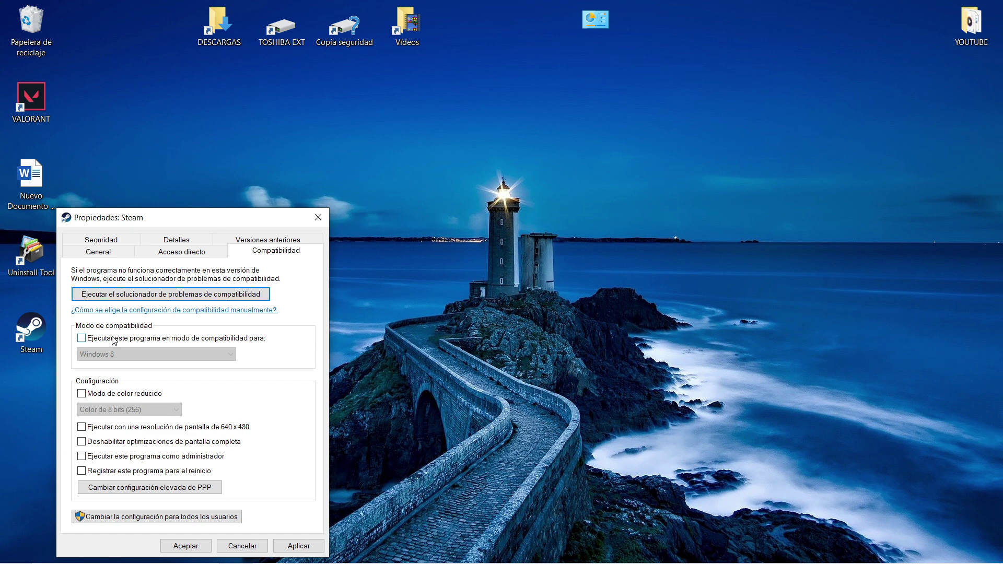
pyautogui.click(299, 550)
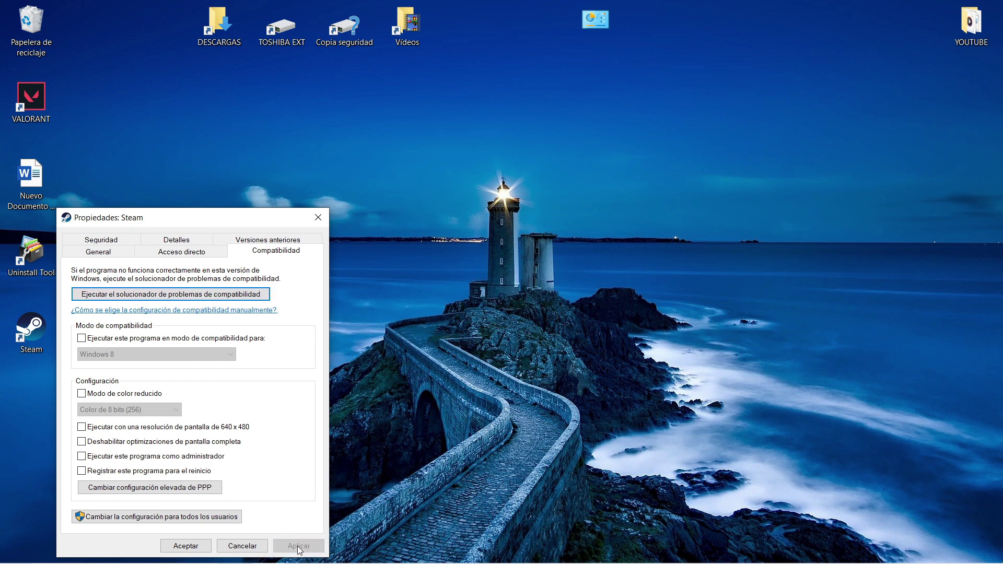
pyautogui.click(183, 548)
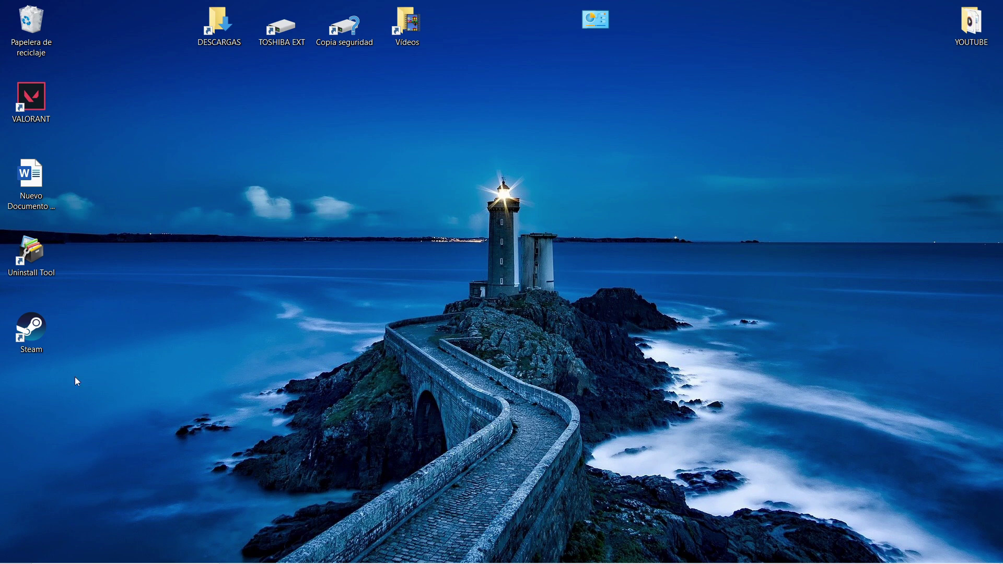
# Step: Search Windows for the firewall and network protection settings and open the list of apps allowed through the firewall
pyautogui.click(104, 547)
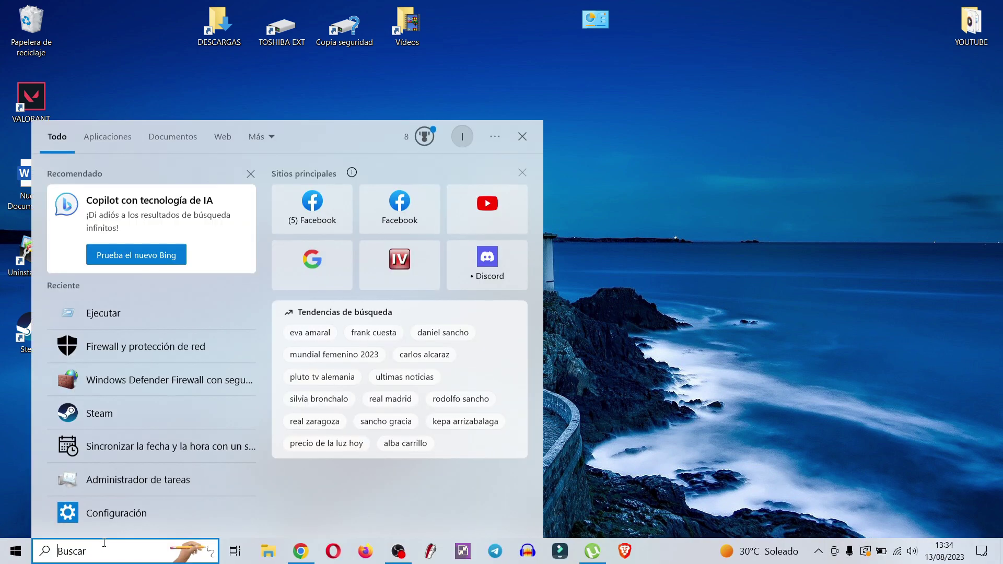
pyautogui.write('fire')
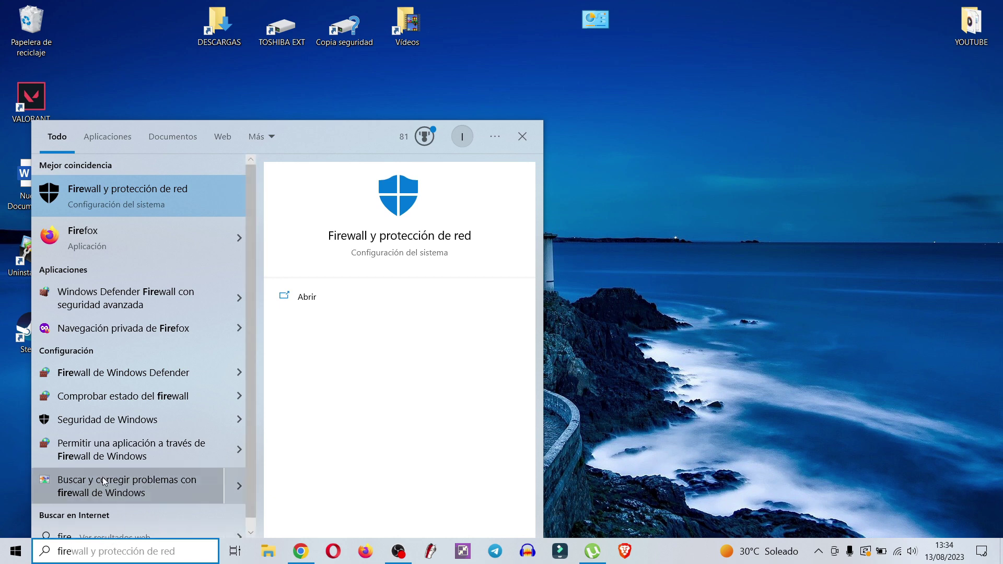
pyautogui.click(109, 202)
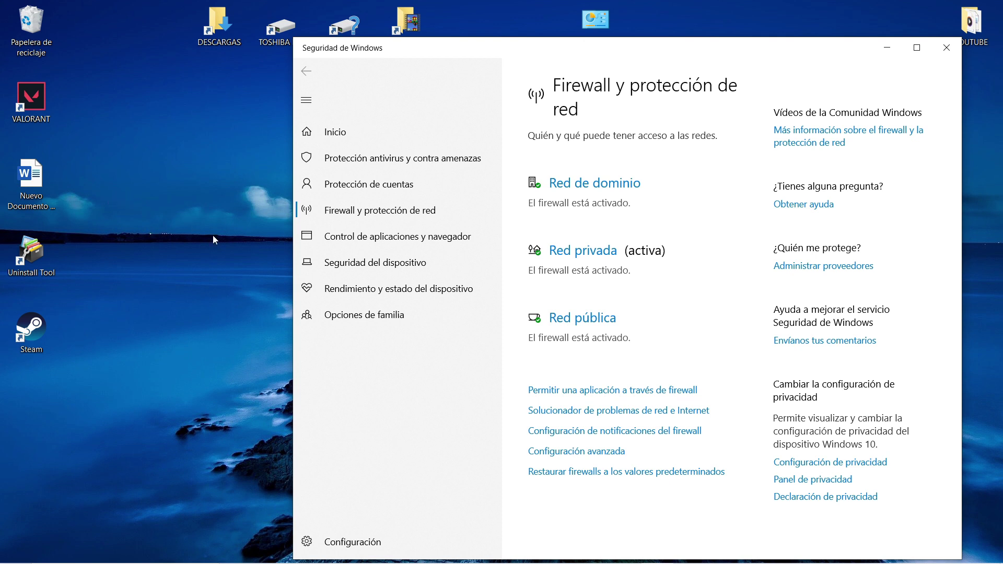
pyautogui.click(571, 390)
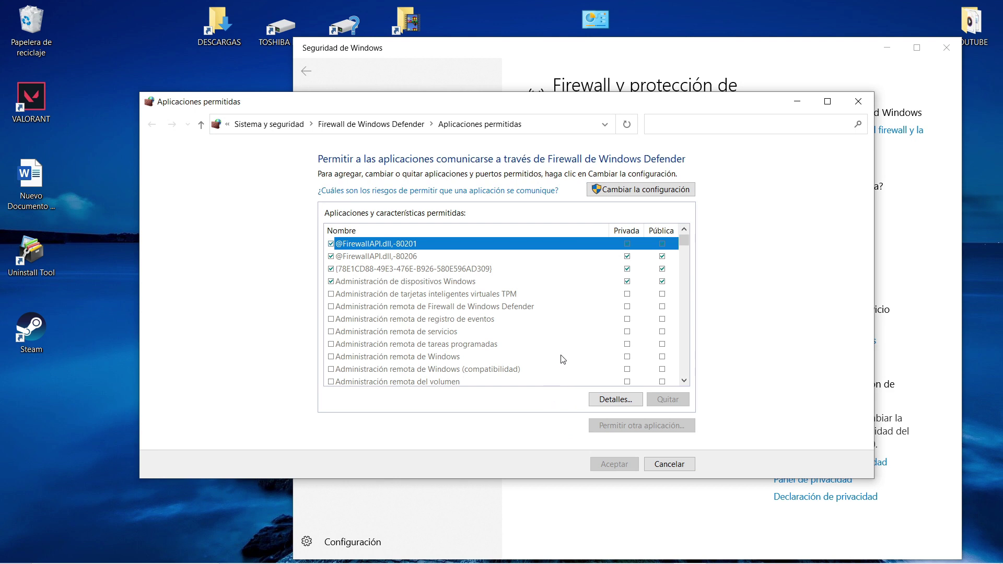
# Step: Unlock the allowed apps list, check Steam's private and public network permissions, accept the list and close Windows Security
pyautogui.click(629, 192)
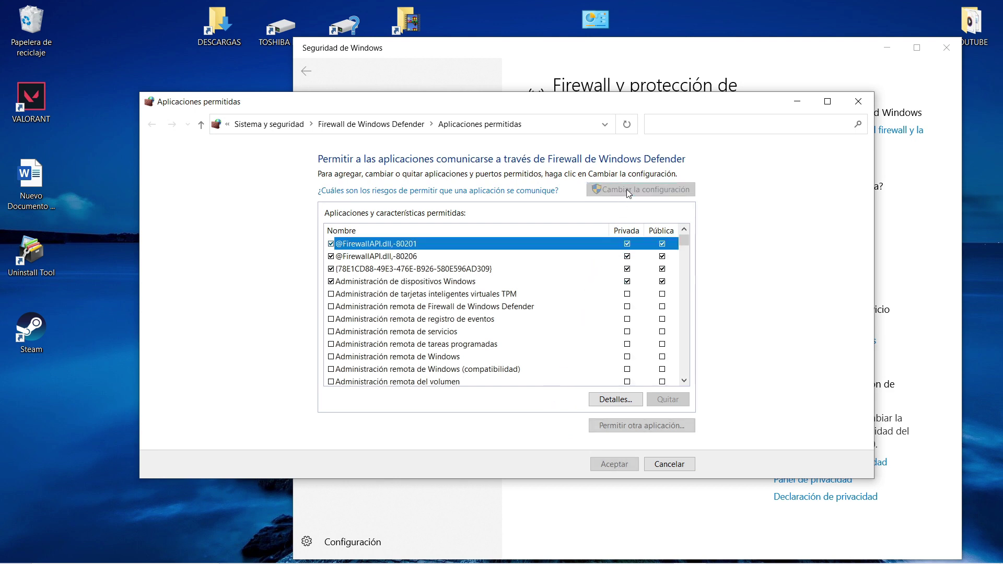
pyautogui.scroll(-3, 387, 299)
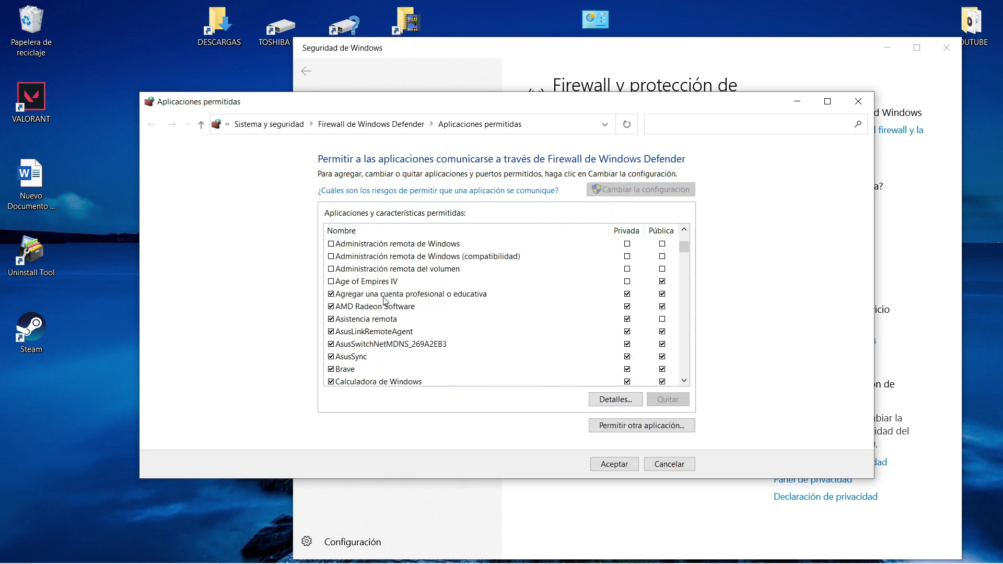
pyautogui.scroll(-15, 384, 299)
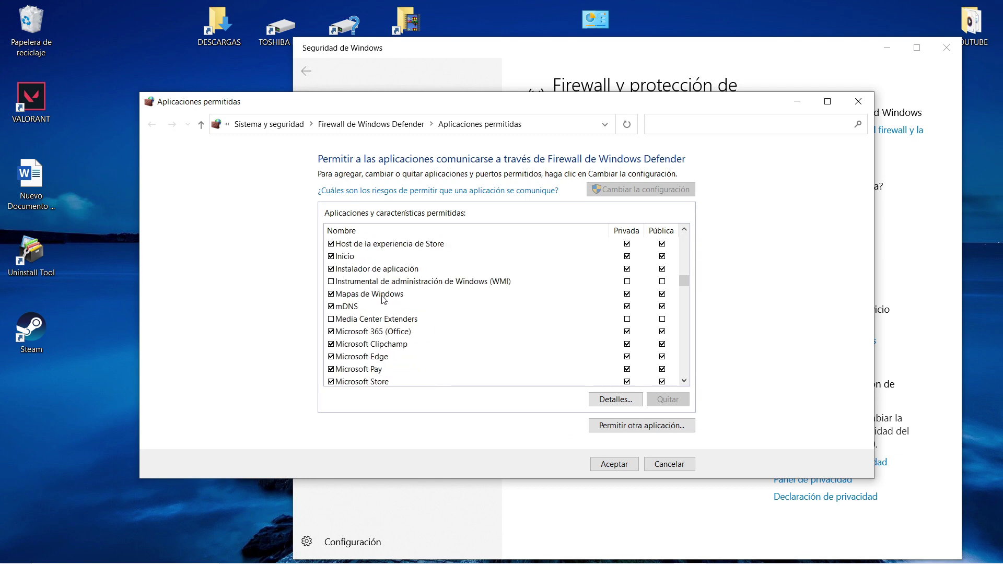
pyautogui.scroll(-20, 384, 298)
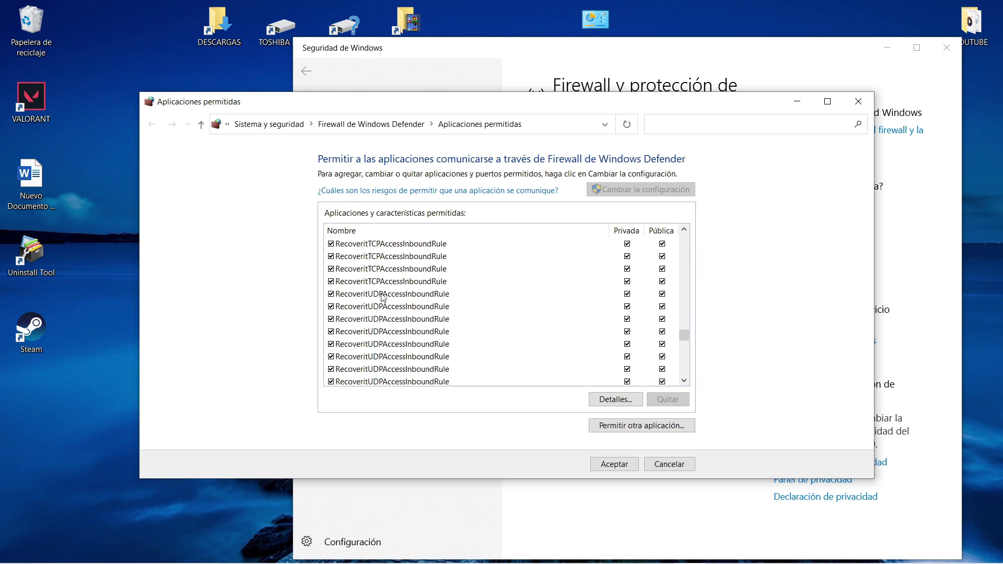
pyautogui.scroll(-12, 384, 297)
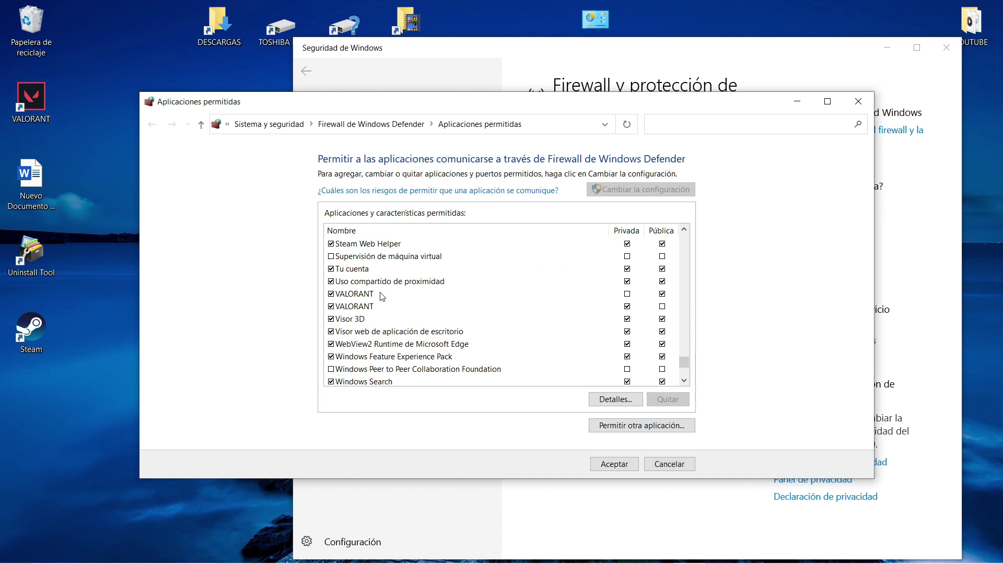
pyautogui.scroll(1, 382, 295)
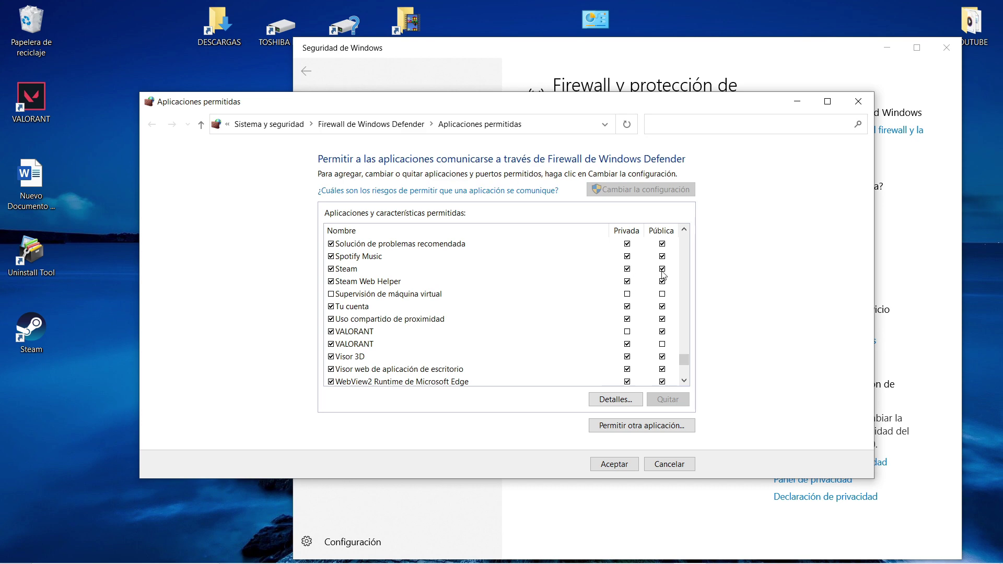
pyautogui.click(619, 468)
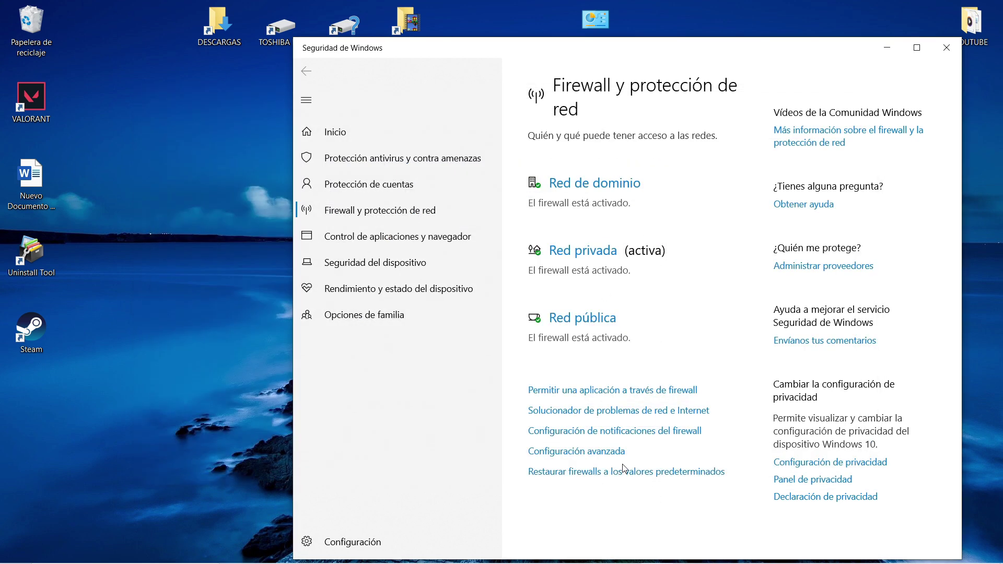
pyautogui.click(946, 47)
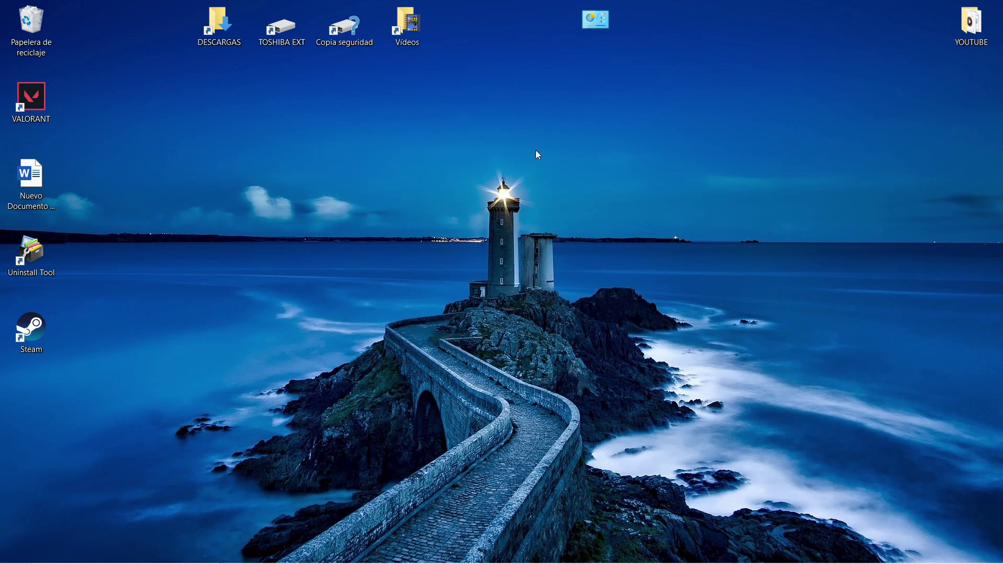
# Step: Run Steam as administrator from its desktop shortcut
pyautogui.doubleClick(43, 330)
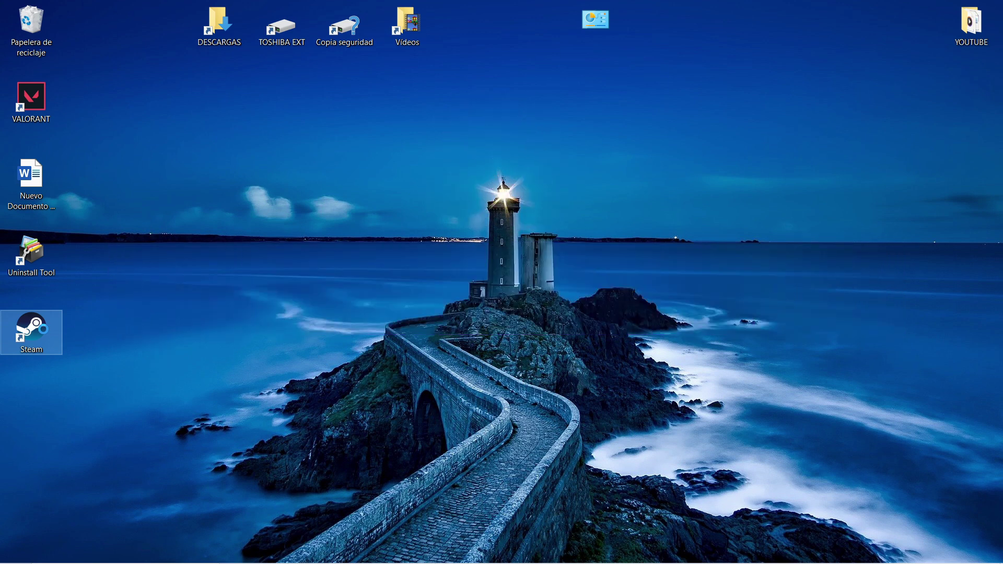
pyautogui.rightClick(45, 333)
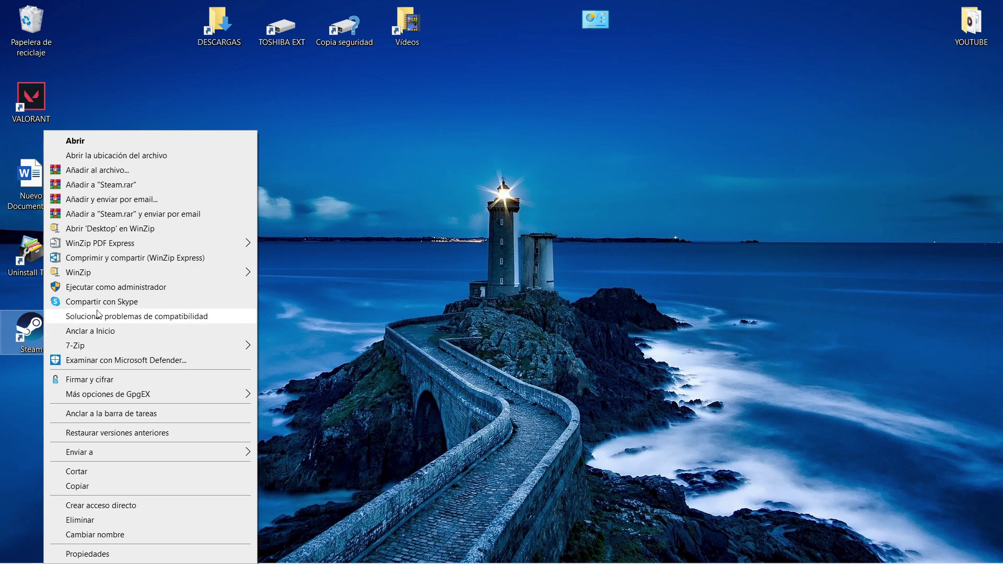
pyautogui.click(147, 288)
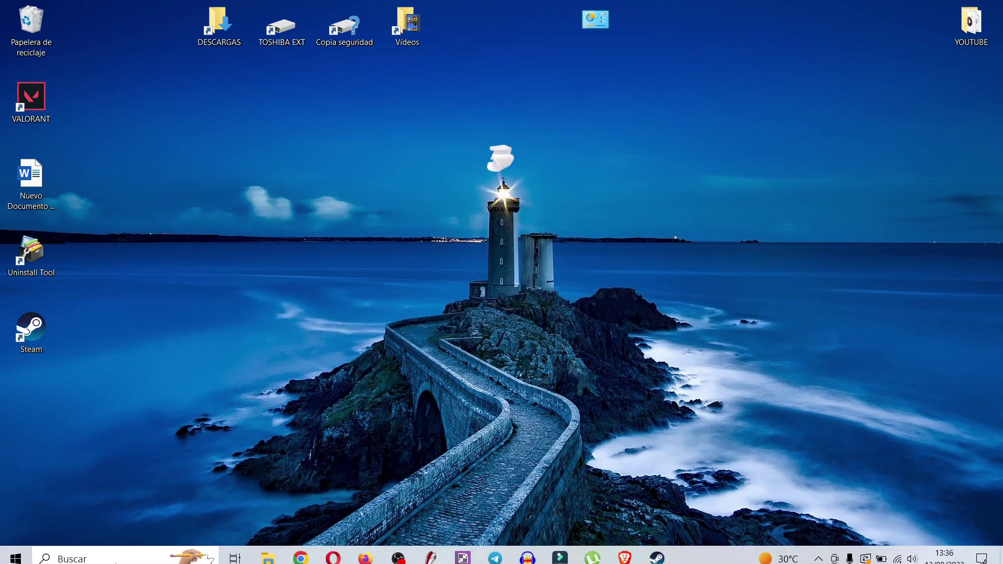
# Step: Search Windows for Task Manager, open it and end the Steam Client WebHelper app
pyautogui.click(120, 556)
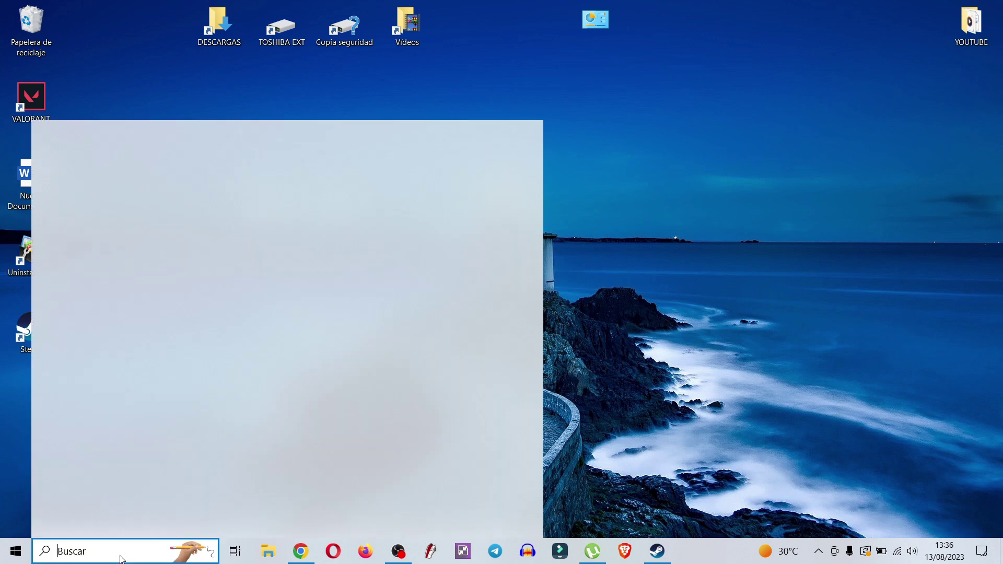
pyautogui.write('admi')
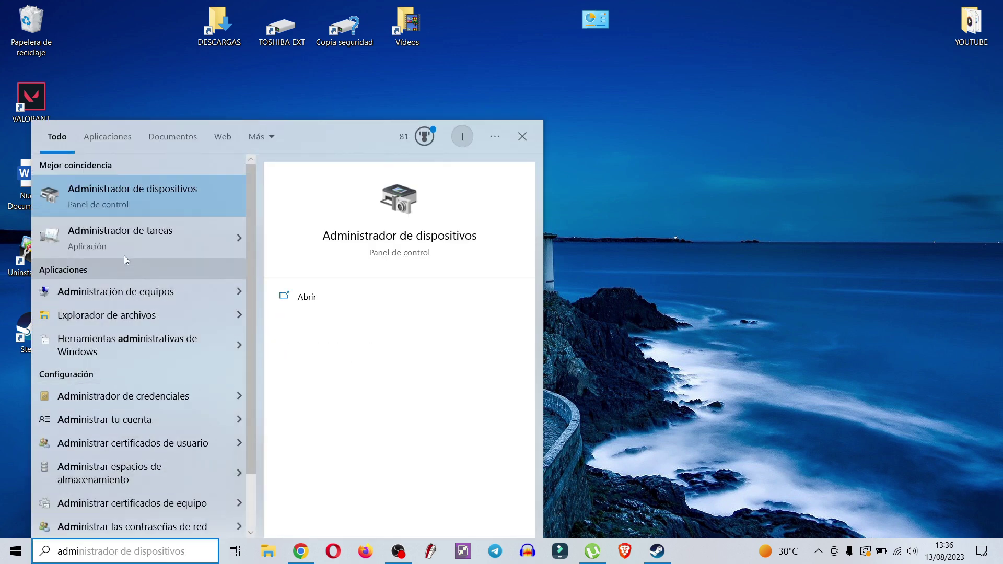
pyautogui.click(126, 245)
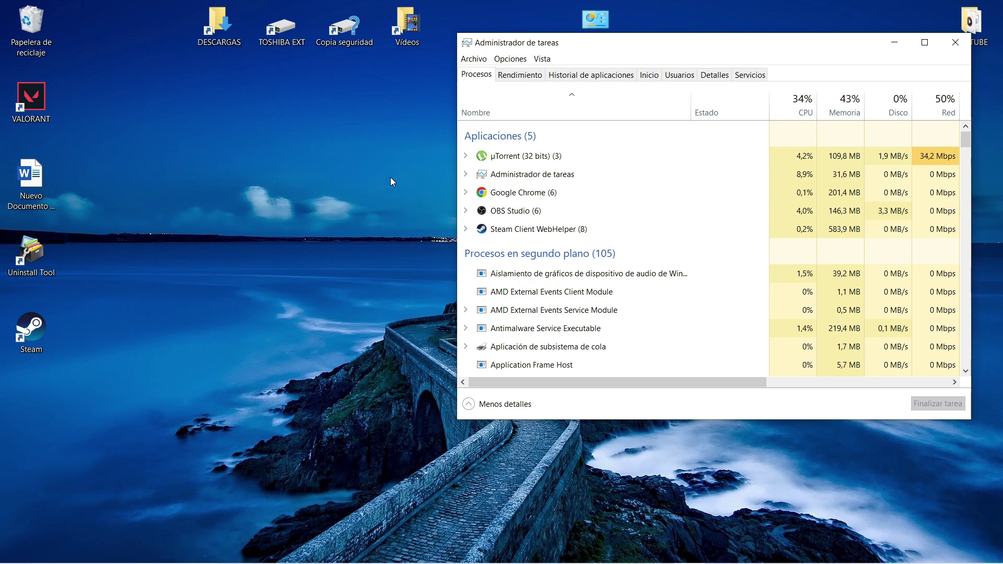
pyautogui.rightClick(498, 232)
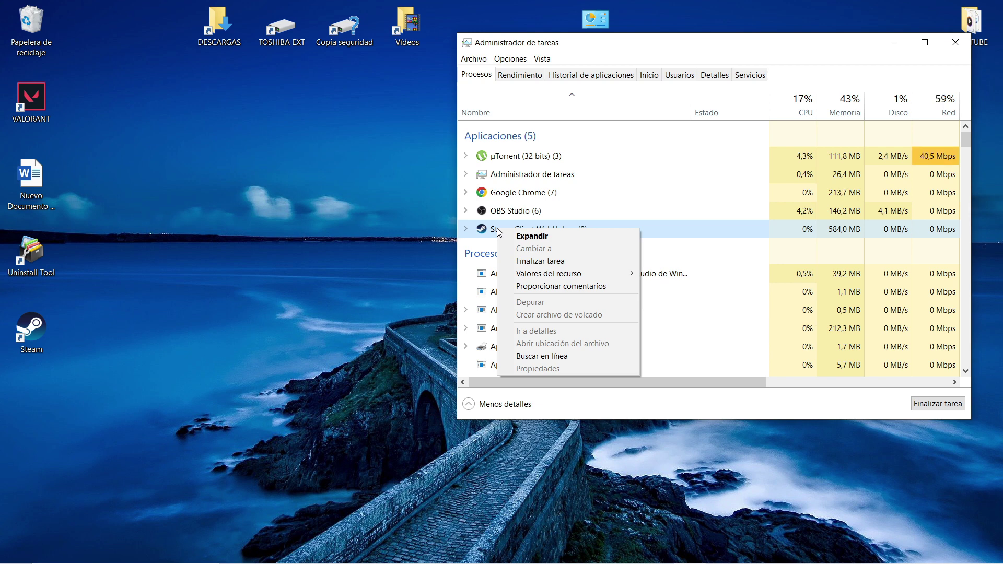
pyautogui.click(523, 261)
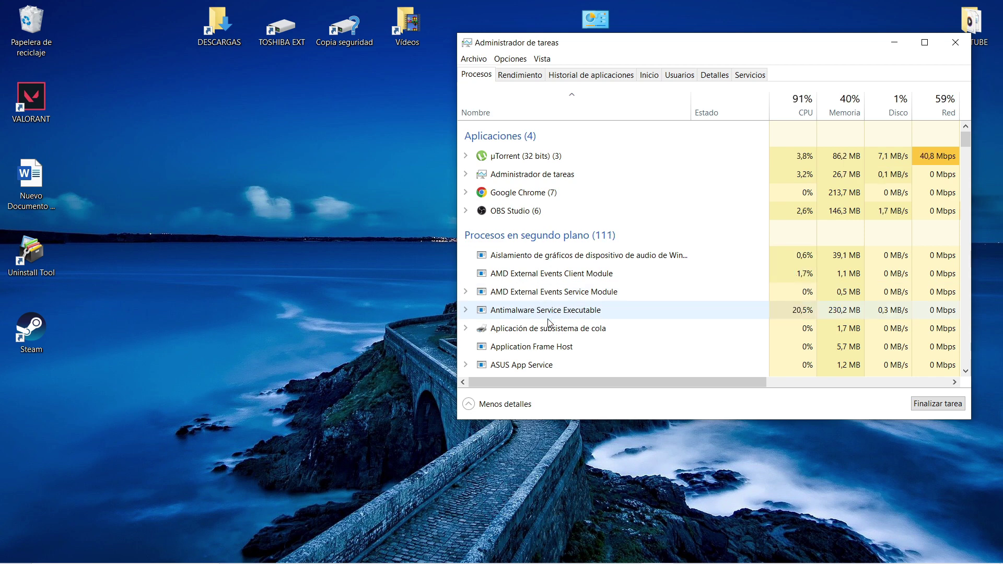
# Step: Find the Steam entries among the background processes and end the Steam and Steam (32 bits) tasks
pyautogui.scroll(-1, 550, 320)
pyautogui.scroll(-6, 550, 320)
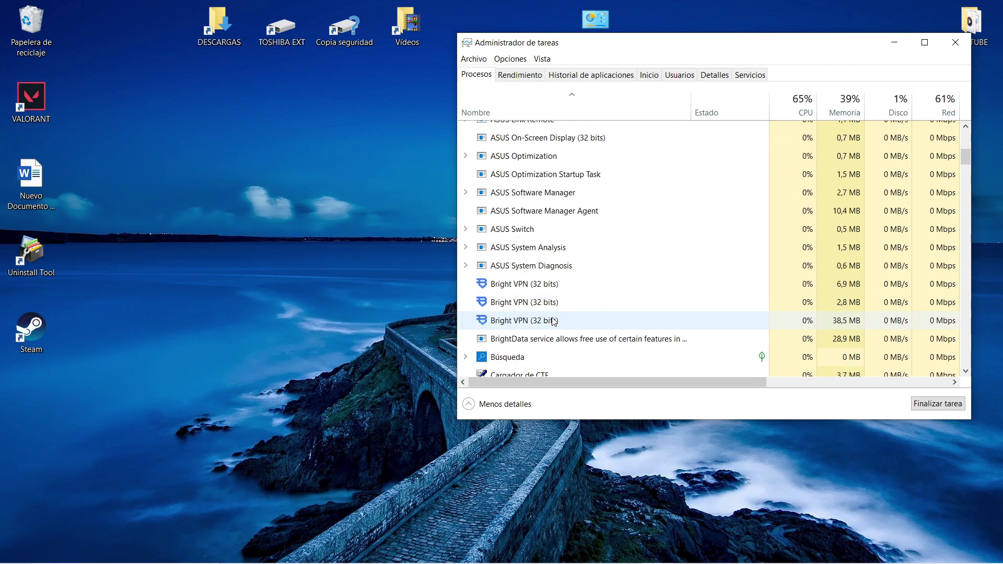
pyautogui.scroll(-6, 555, 321)
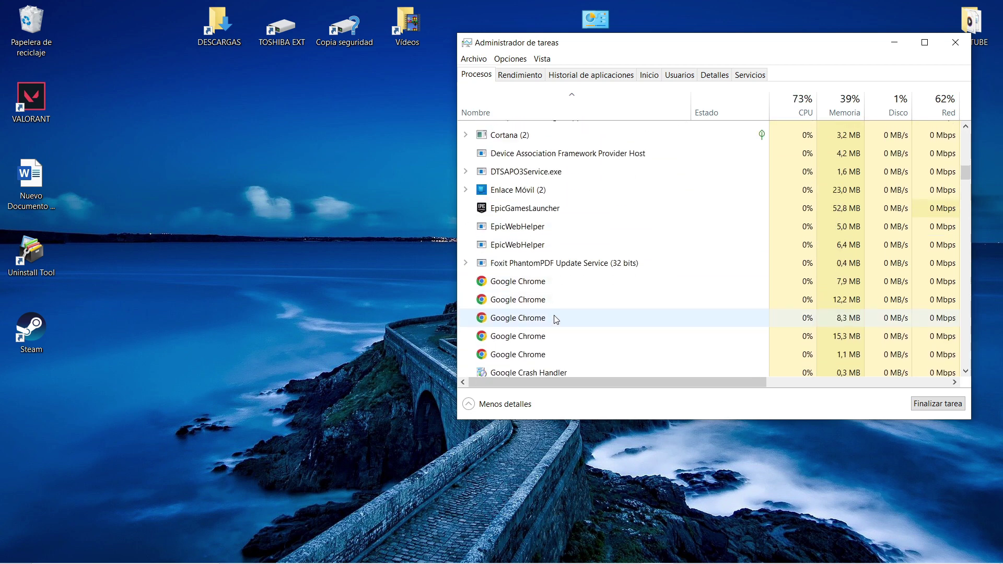
pyautogui.scroll(-6, 557, 319)
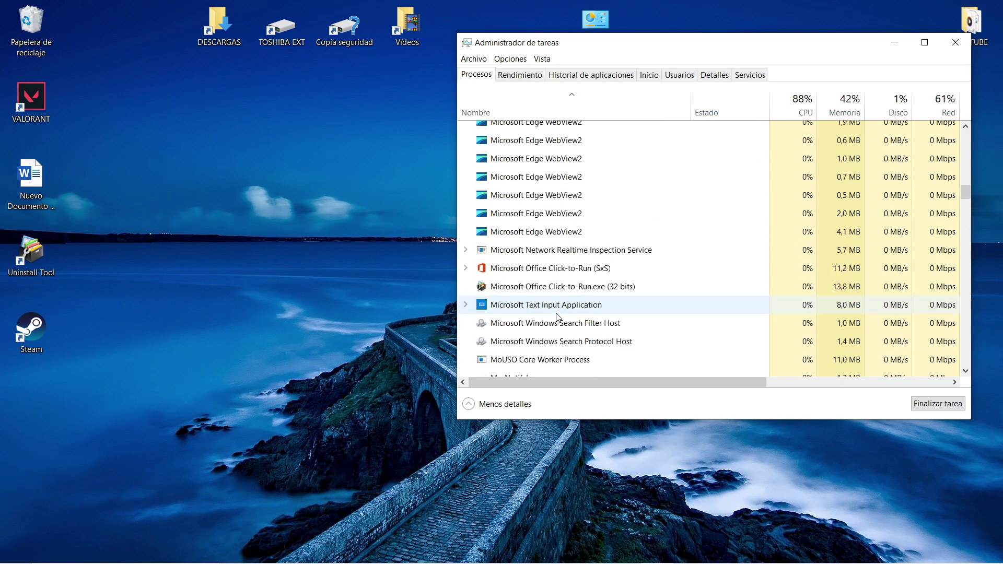
pyautogui.scroll(-7, 558, 317)
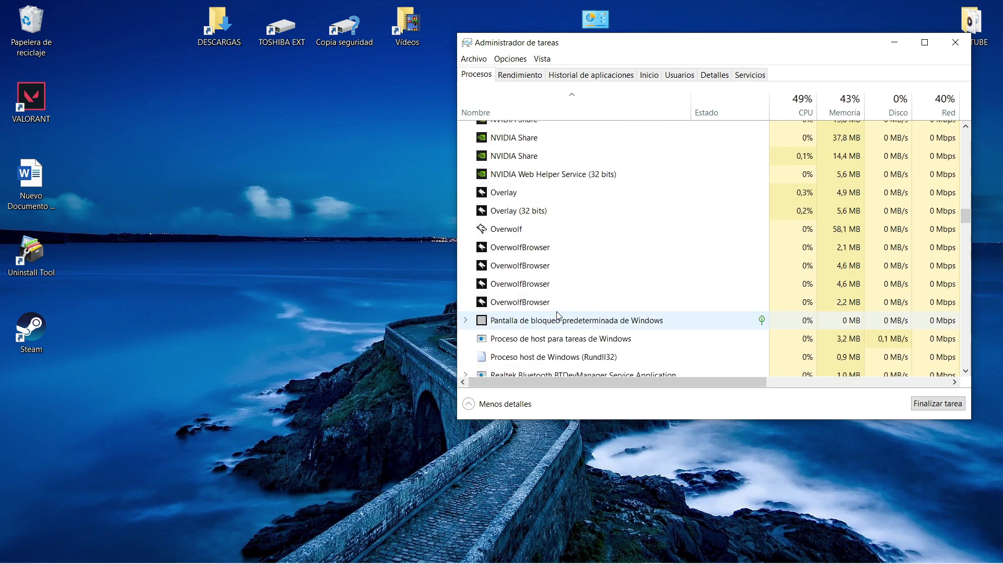
pyautogui.scroll(-1, 663, 263)
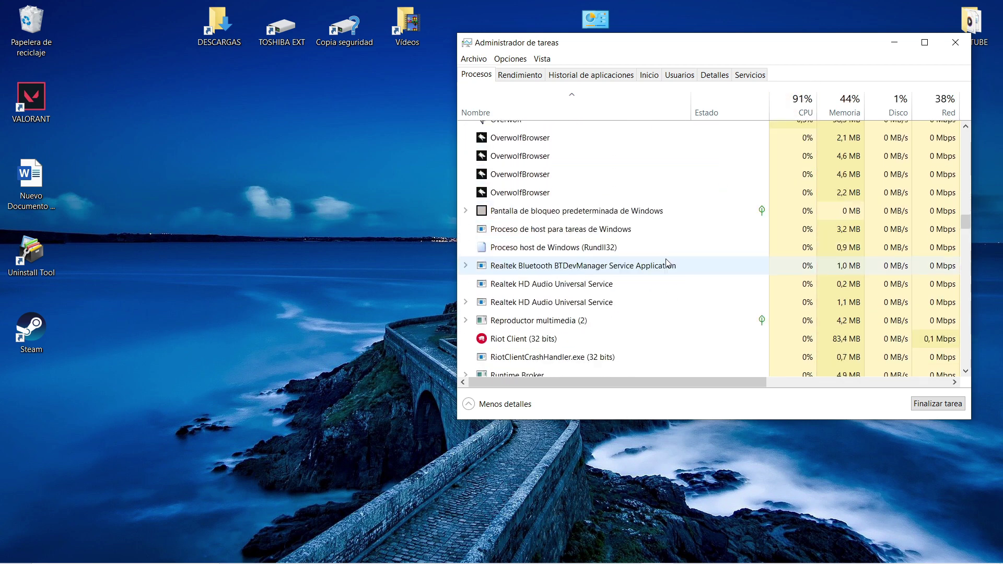
pyautogui.scroll(-3, 666, 263)
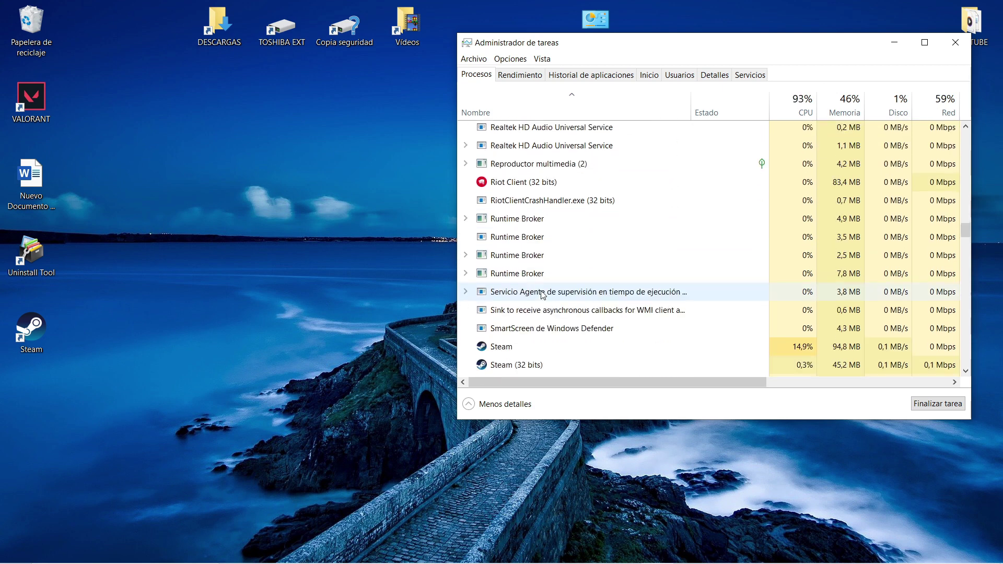
pyautogui.scroll(-3, 538, 343)
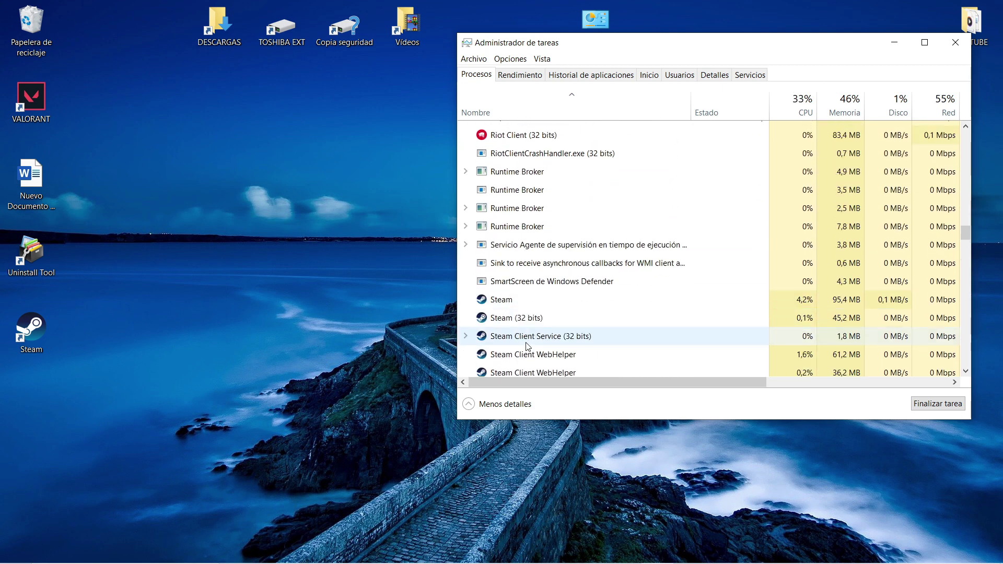
pyautogui.rightClick(506, 303)
pyautogui.click(523, 310)
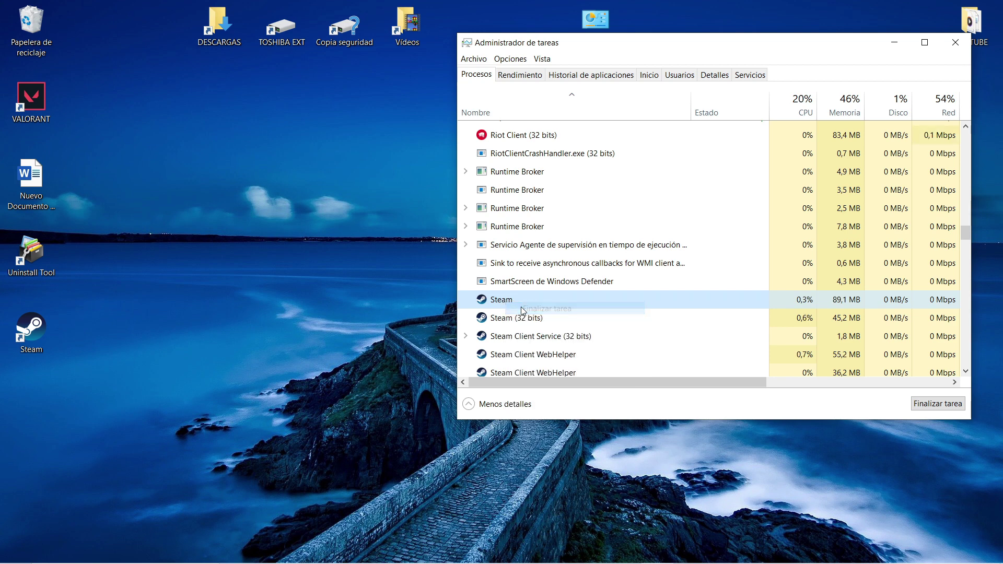
pyautogui.rightClick(520, 301)
pyautogui.click(527, 313)
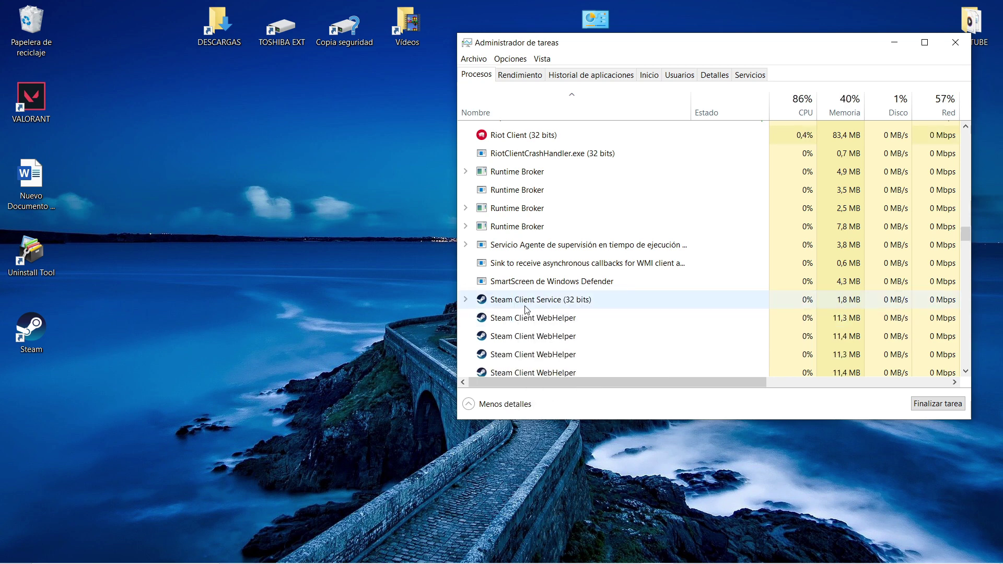
pyautogui.rightClick(526, 304)
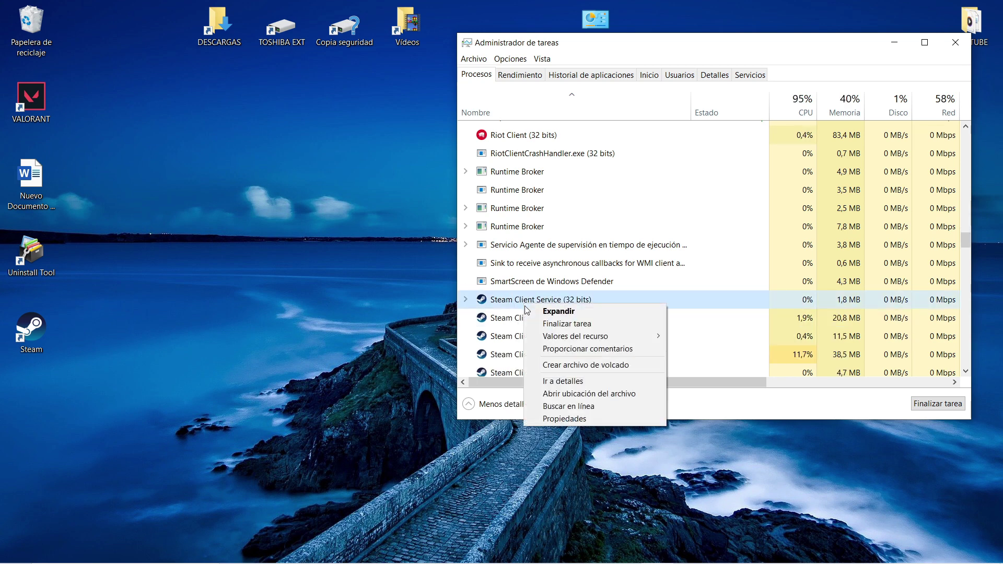
pyautogui.click(587, 283)
pyautogui.scroll(20, 623, 303)
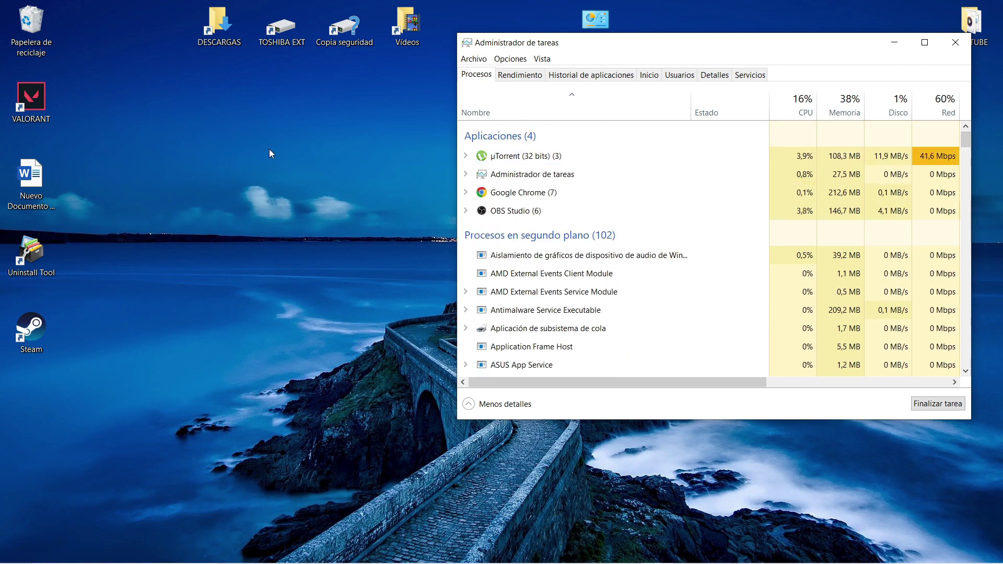
# Step: Relaunch Steam from its desktop shortcut, dismiss its pop-up window, and close Steam and Task Manager
pyautogui.doubleClick(30, 332)
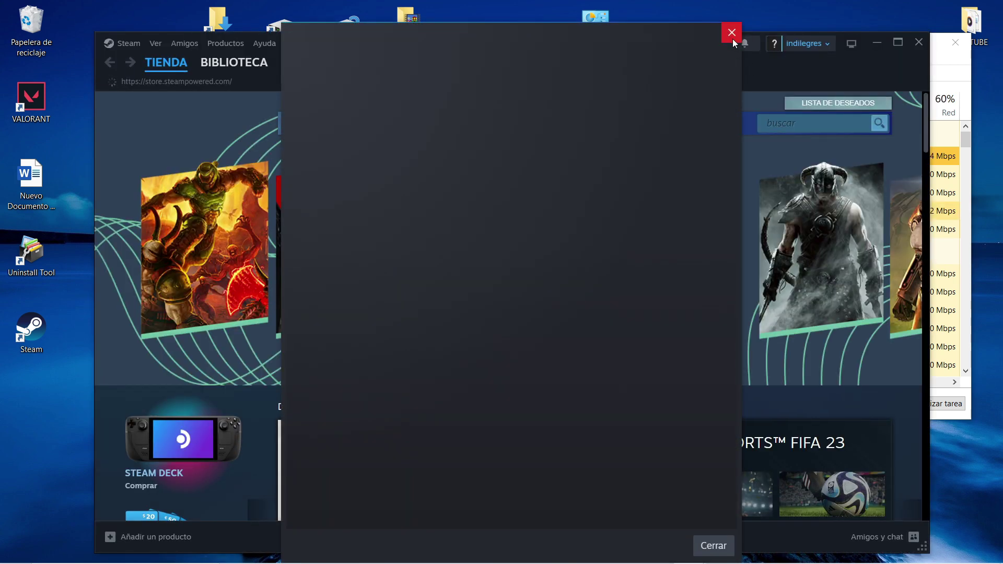
pyautogui.click(729, 33)
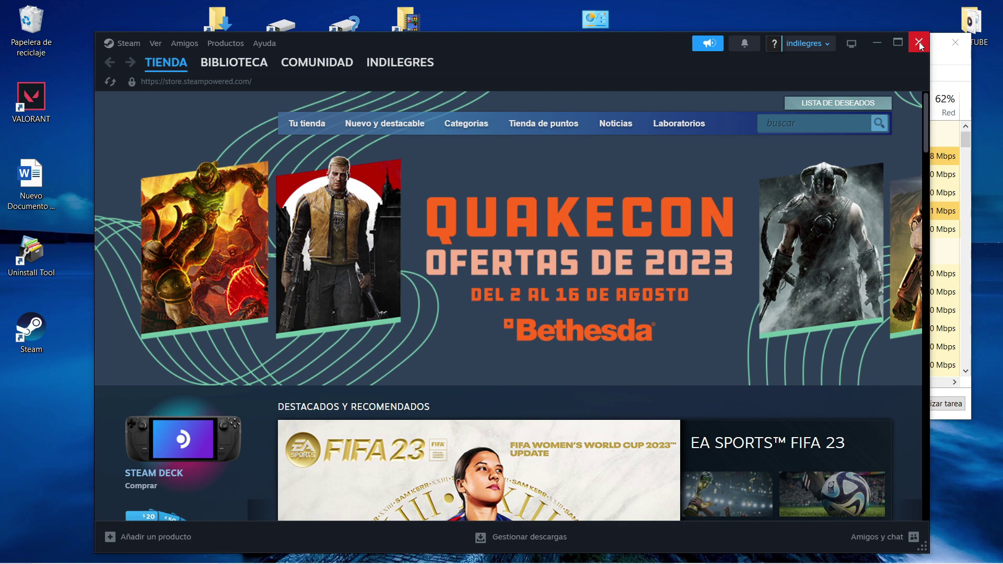
pyautogui.click(919, 41)
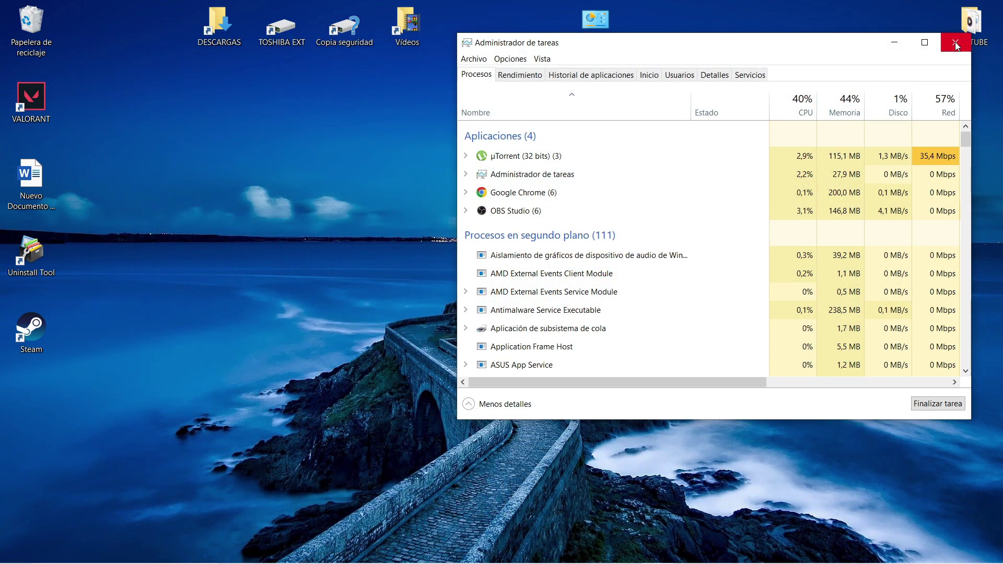
pyautogui.click(955, 42)
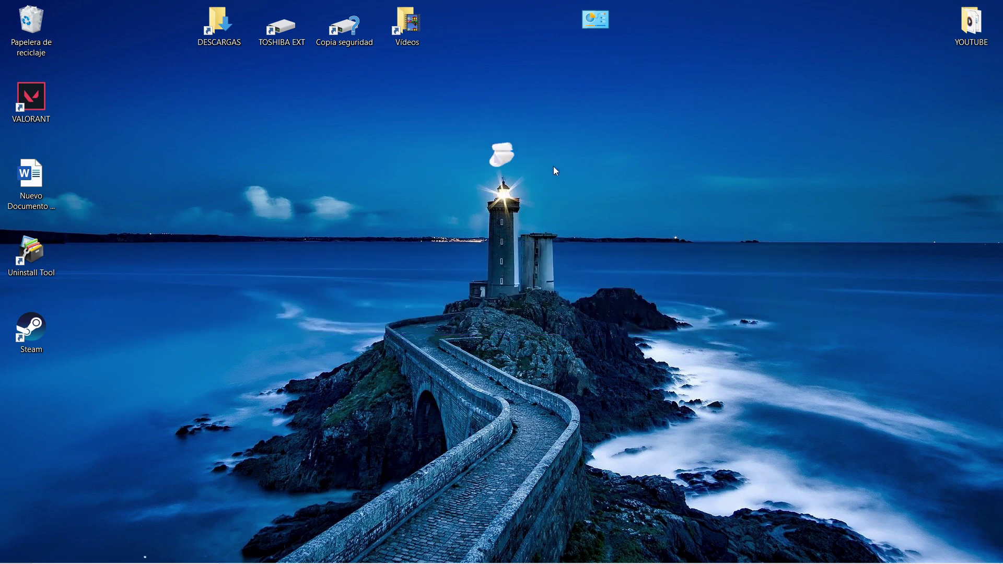
# Step: View the option to deauthorize all devices on the Steam Guard management page reached from Steam's security settings, and close both windows
pyautogui.doubleClick(33, 331)
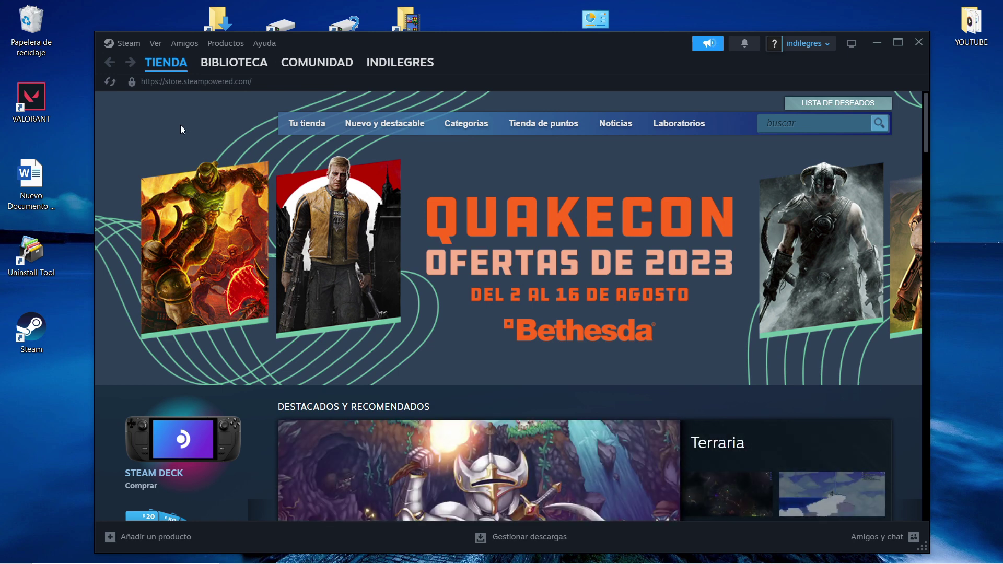
pyautogui.click(128, 44)
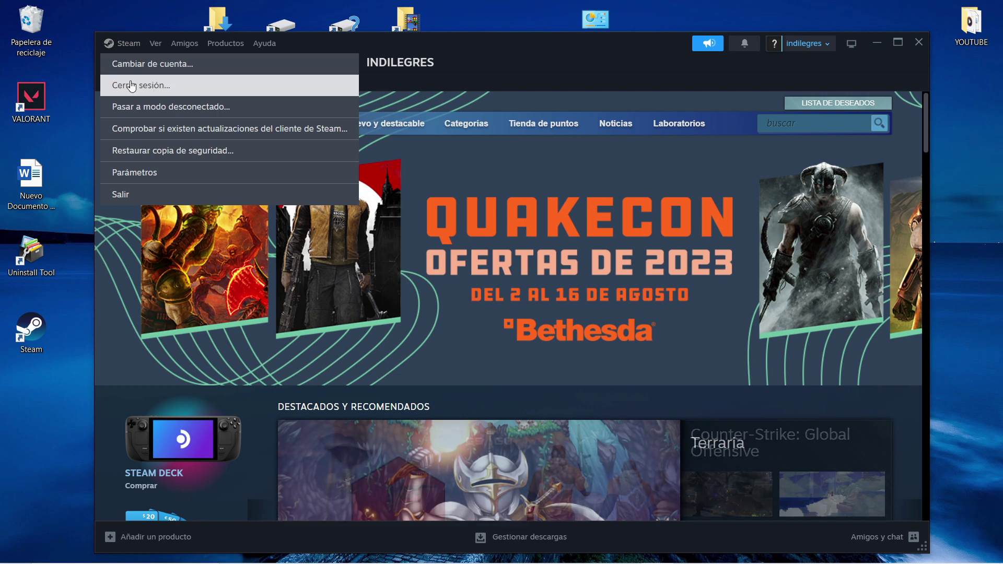
pyautogui.click(130, 176)
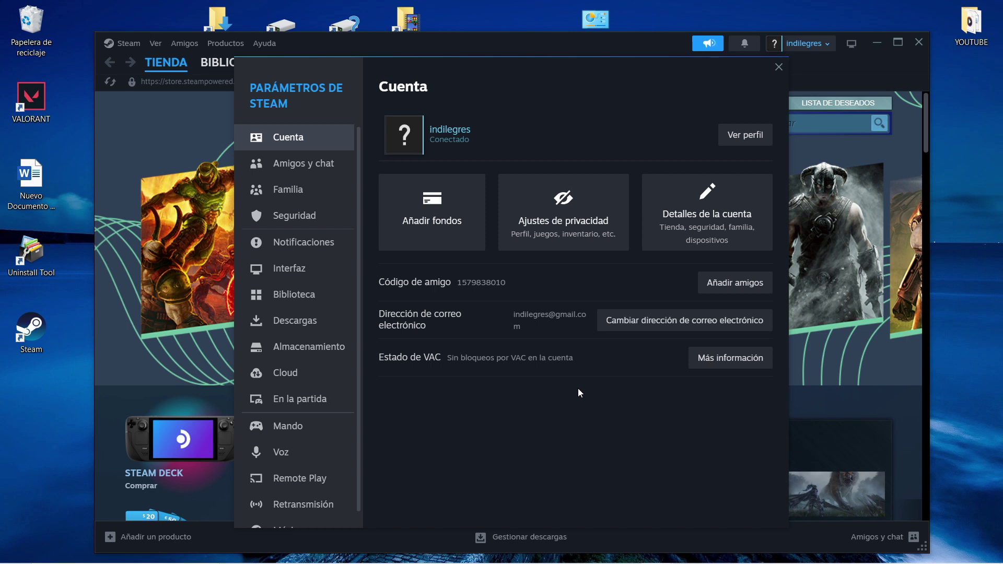
pyautogui.click(311, 220)
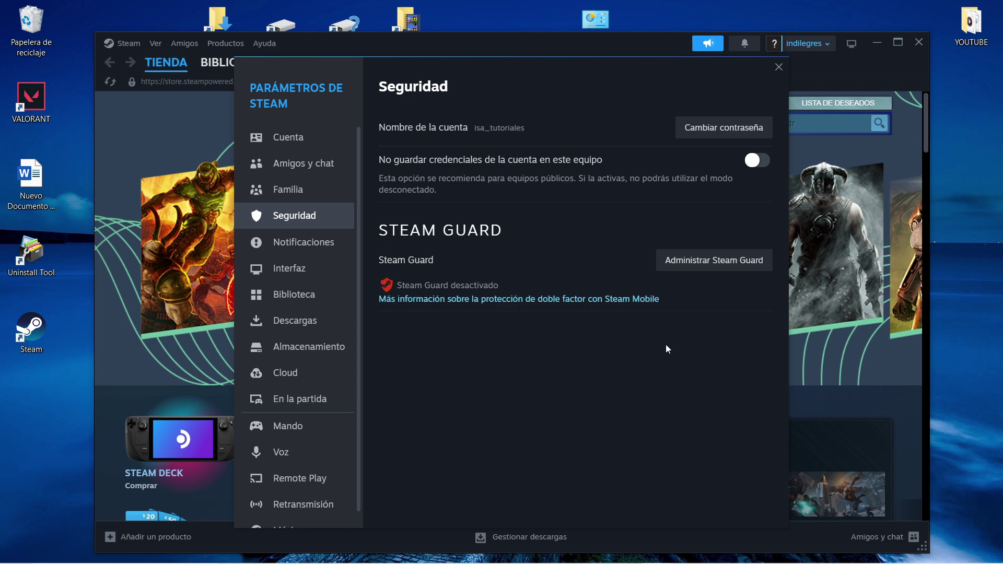
pyautogui.click(707, 260)
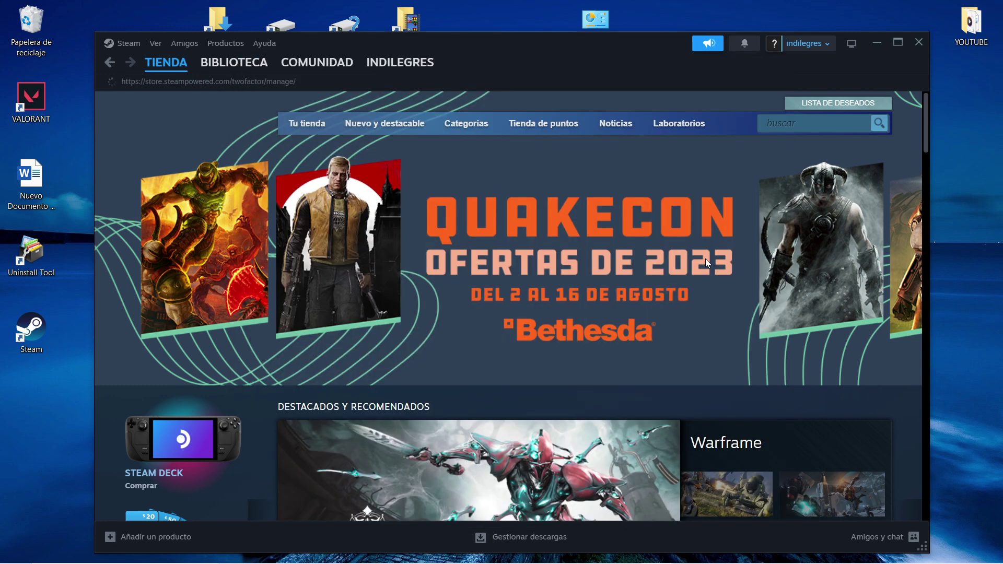
pyautogui.scroll(-6, 767, 304)
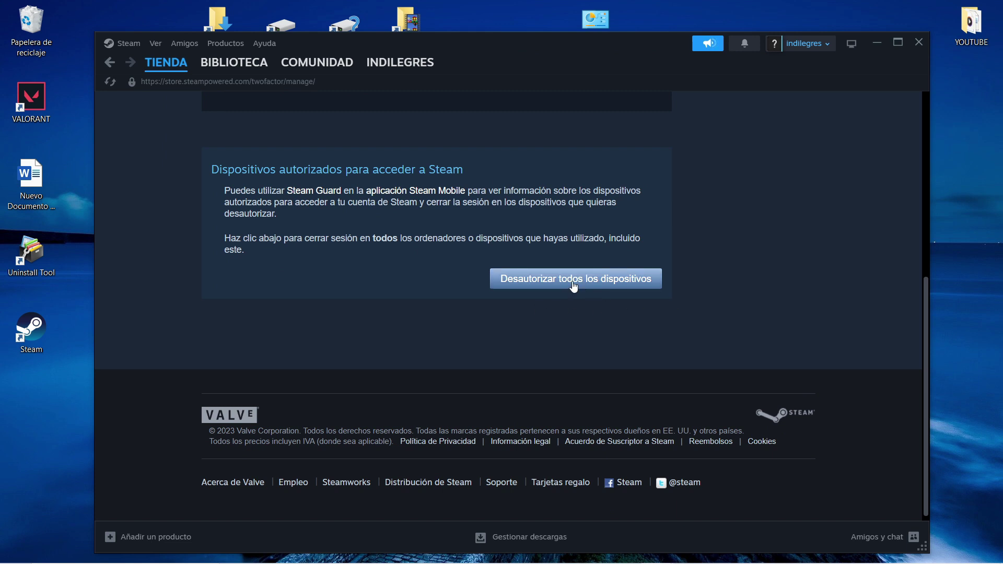
pyautogui.click(918, 47)
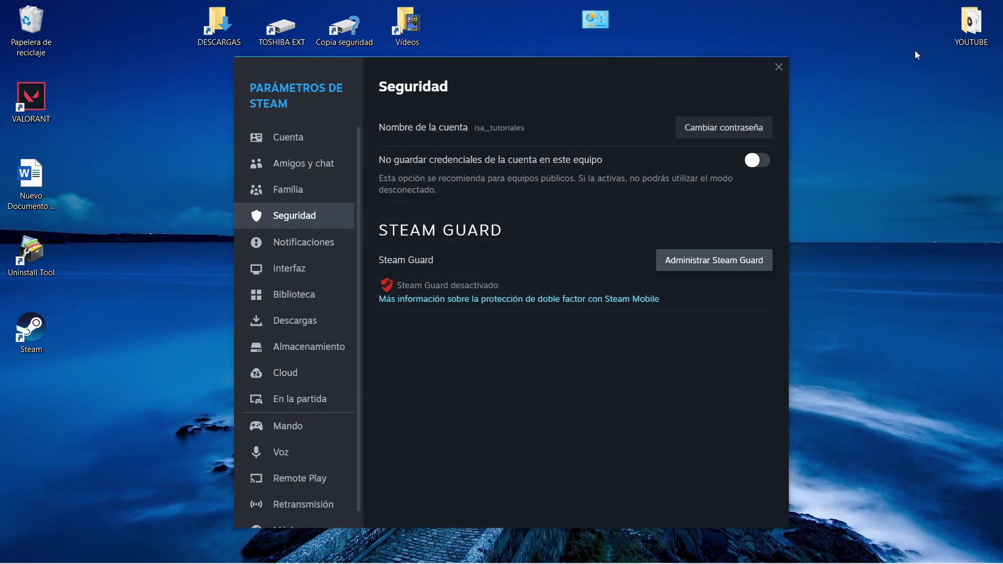
pyautogui.click(781, 69)
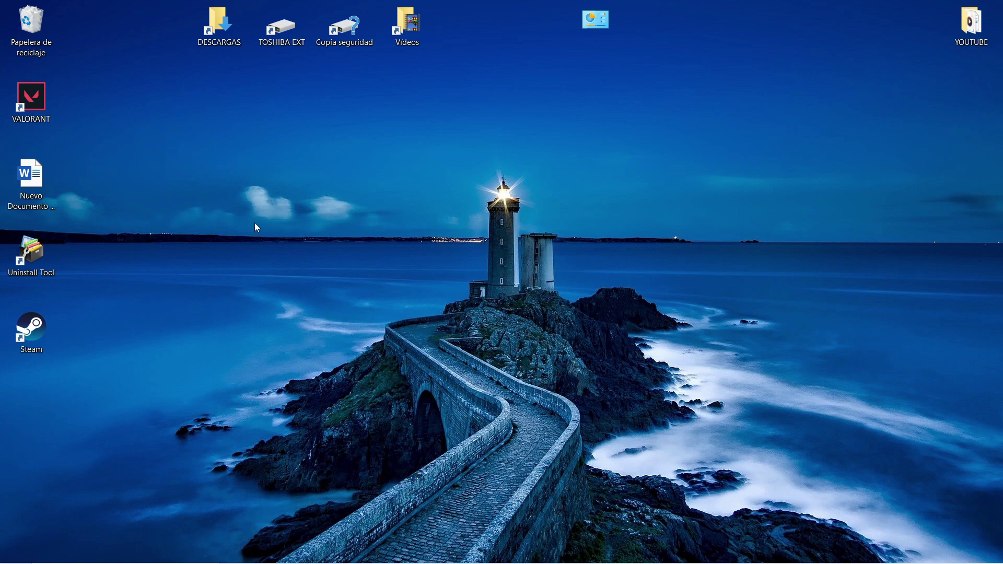
# Step: Reopen Steam, check the option for clearing the download cache in the download settings, and close the settings
pyautogui.doubleClick(39, 335)
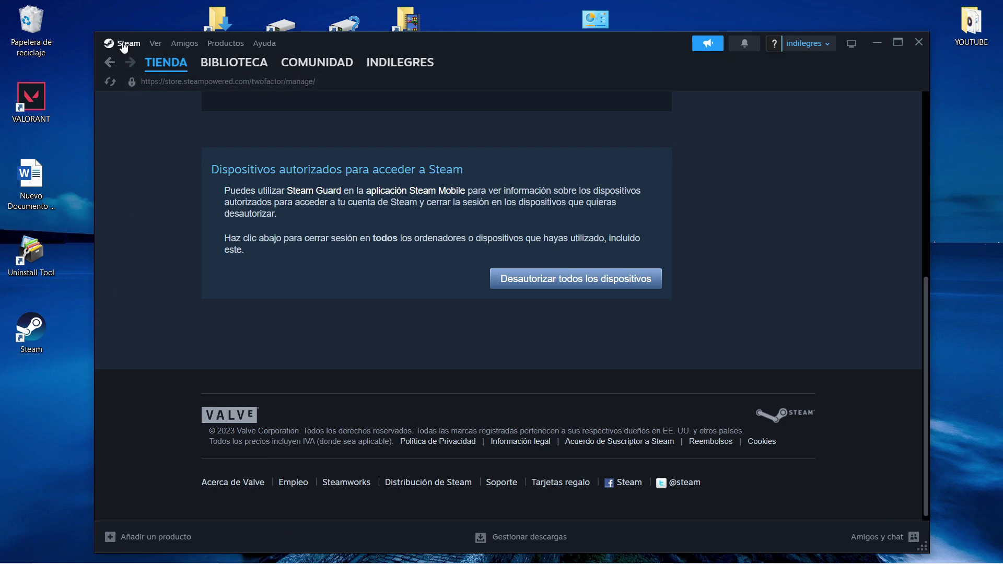
pyautogui.click(124, 46)
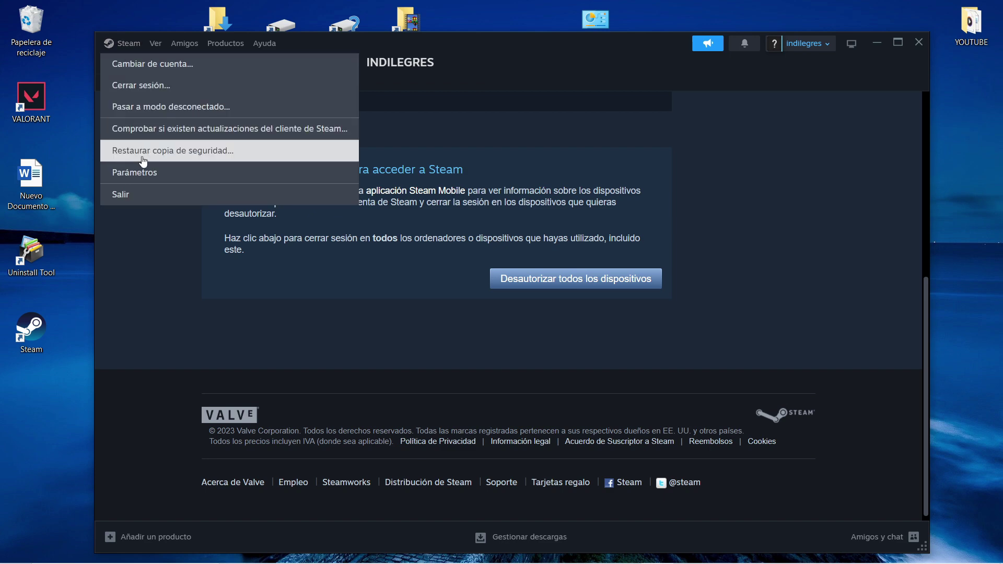
pyautogui.click(144, 177)
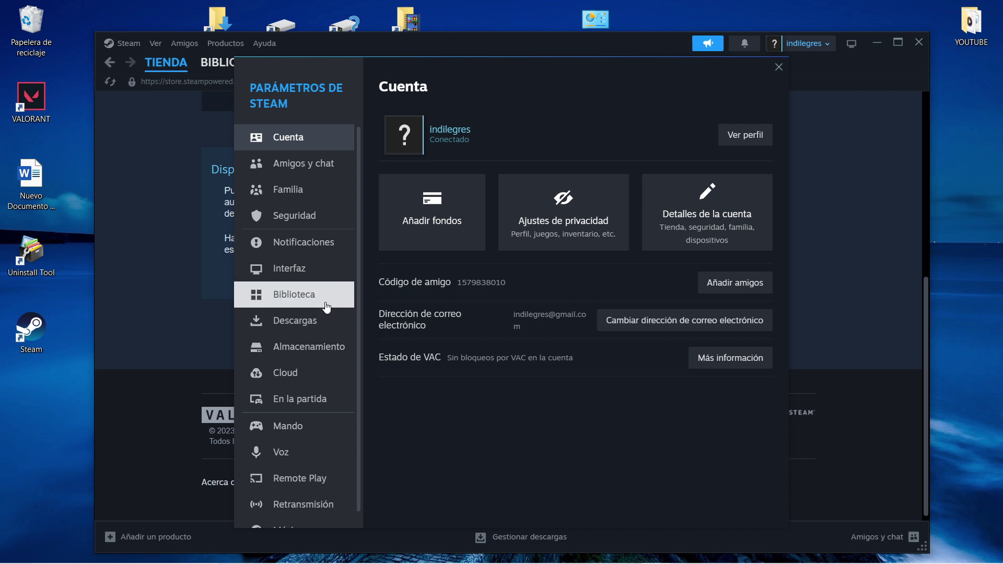
pyautogui.scroll(-1, 327, 307)
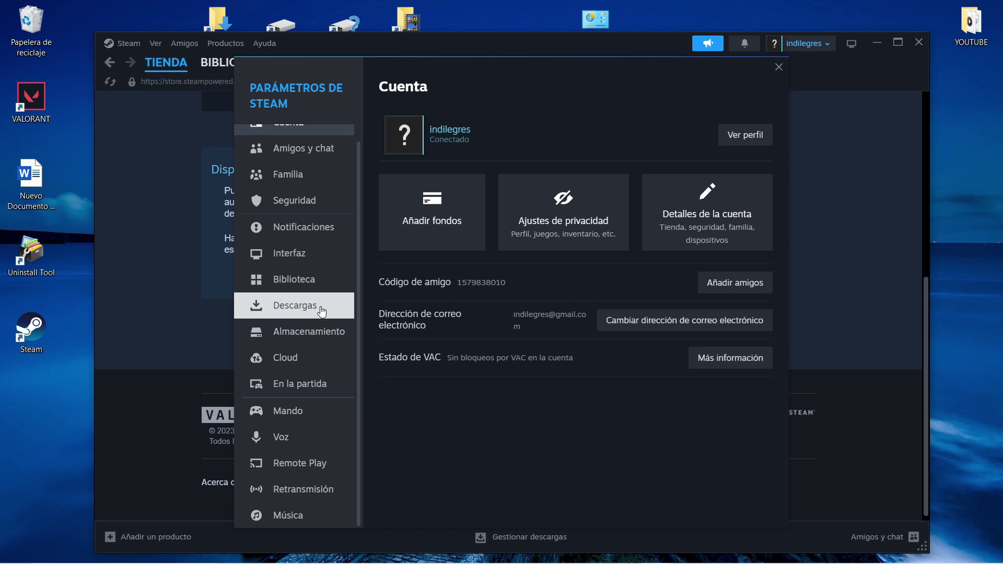
pyautogui.scroll(1, 326, 228)
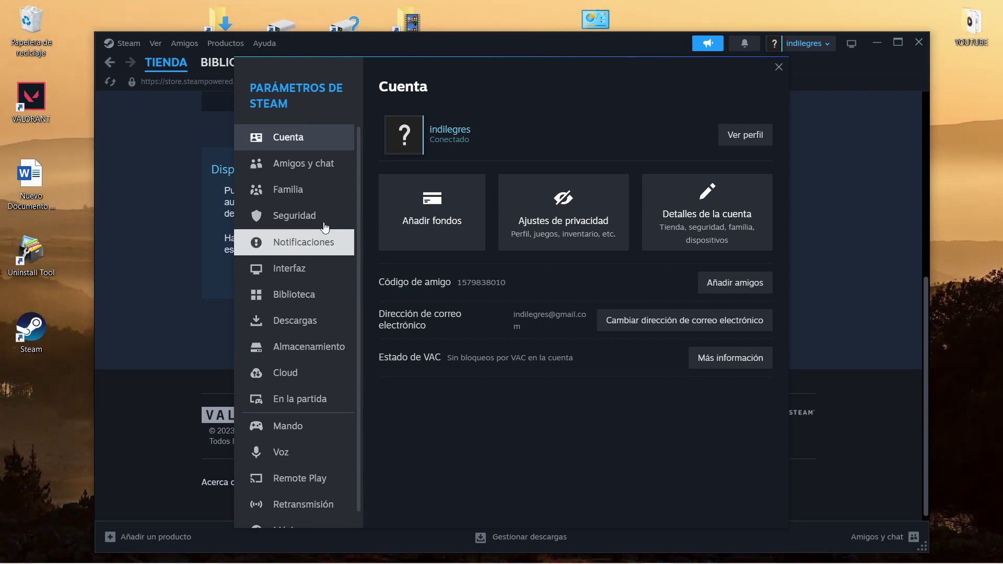
pyautogui.click(308, 321)
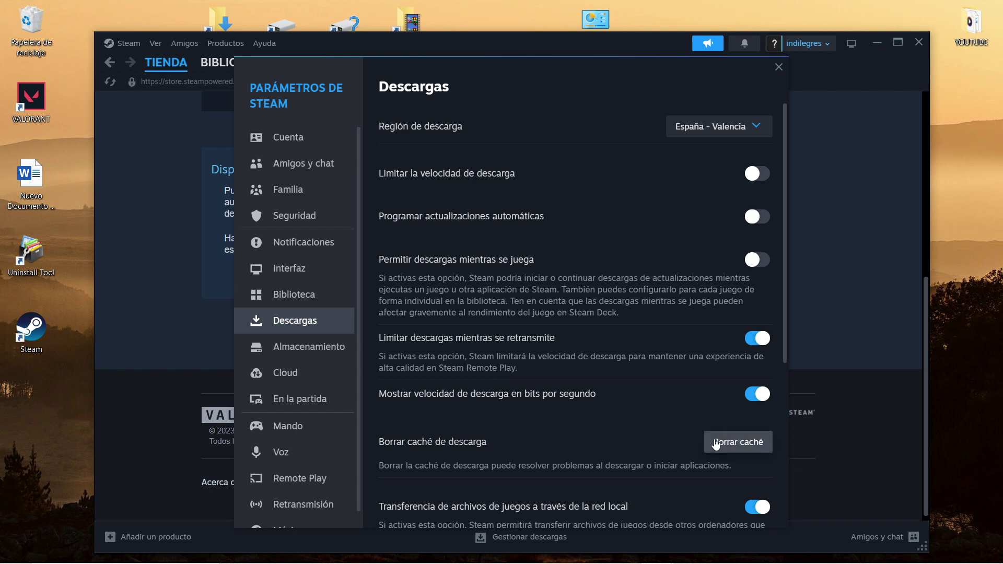
pyautogui.click(780, 67)
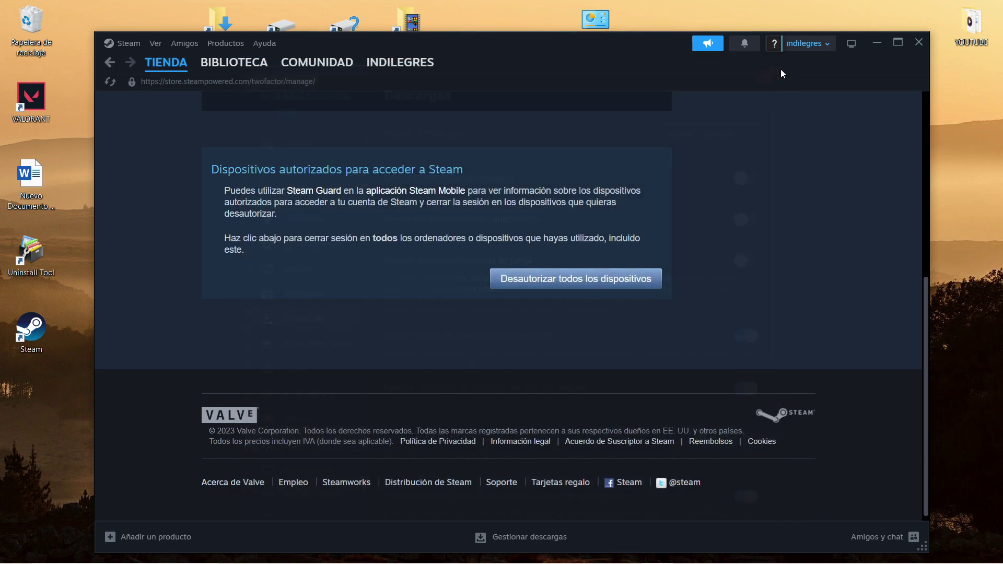
# Step: Return to the Steam store's main page and close the Steam window
pyautogui.click(166, 62)
pyautogui.moveTo(223, 70)
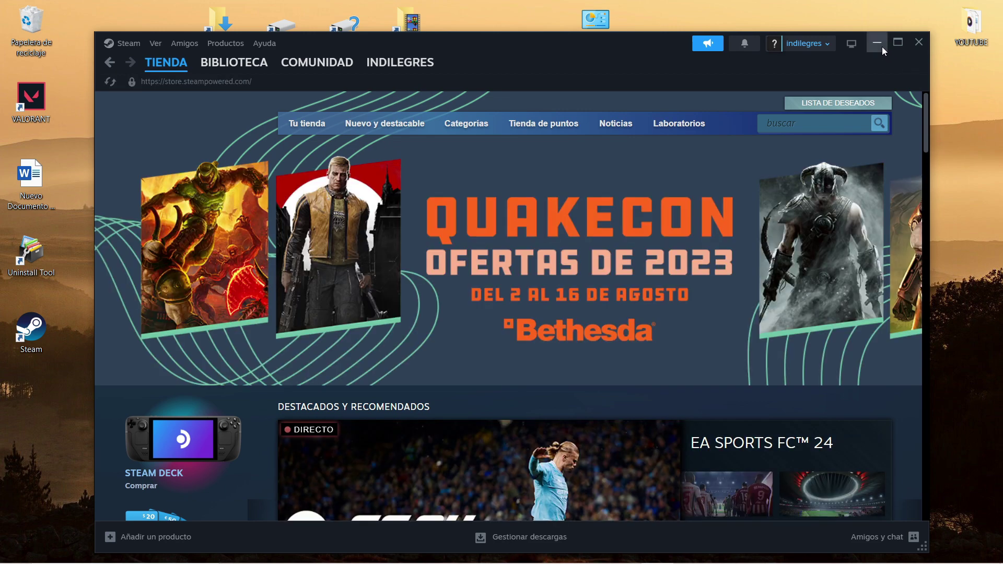
pyautogui.click(918, 43)
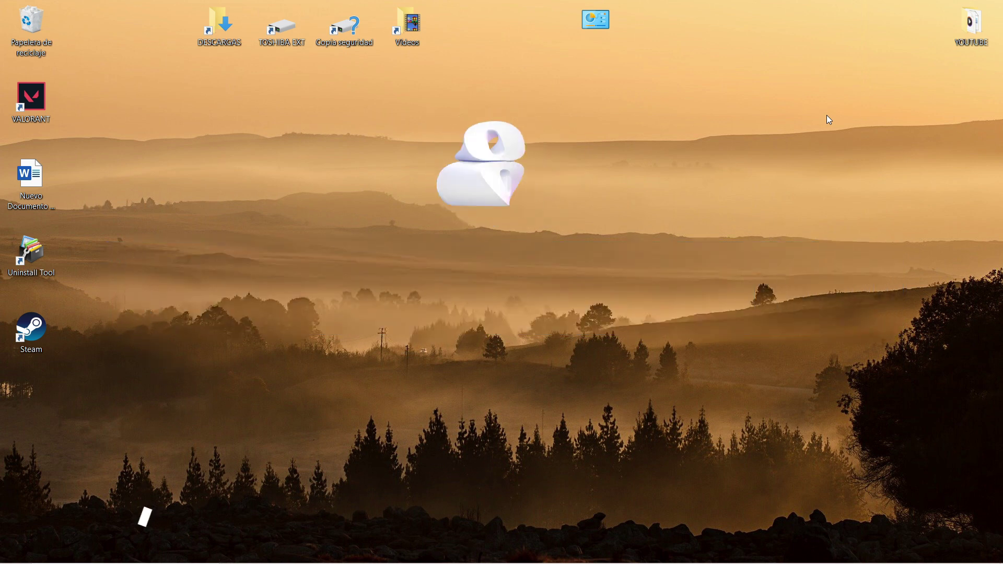
# Step: Open File Explorer and bring up the properties of the SSD (C:) drive
pyautogui.moveTo(263, 554)
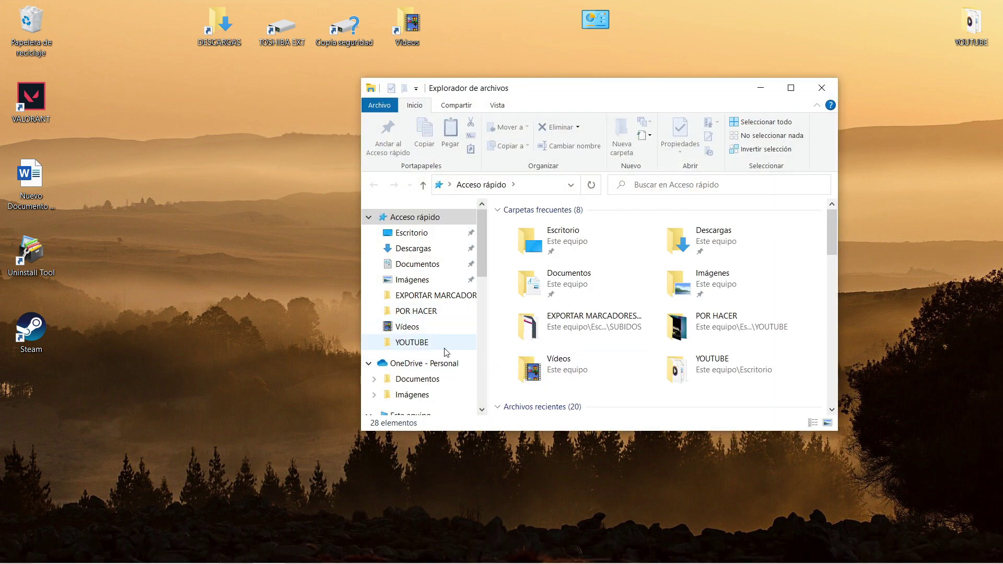
pyautogui.scroll(-4, 453, 333)
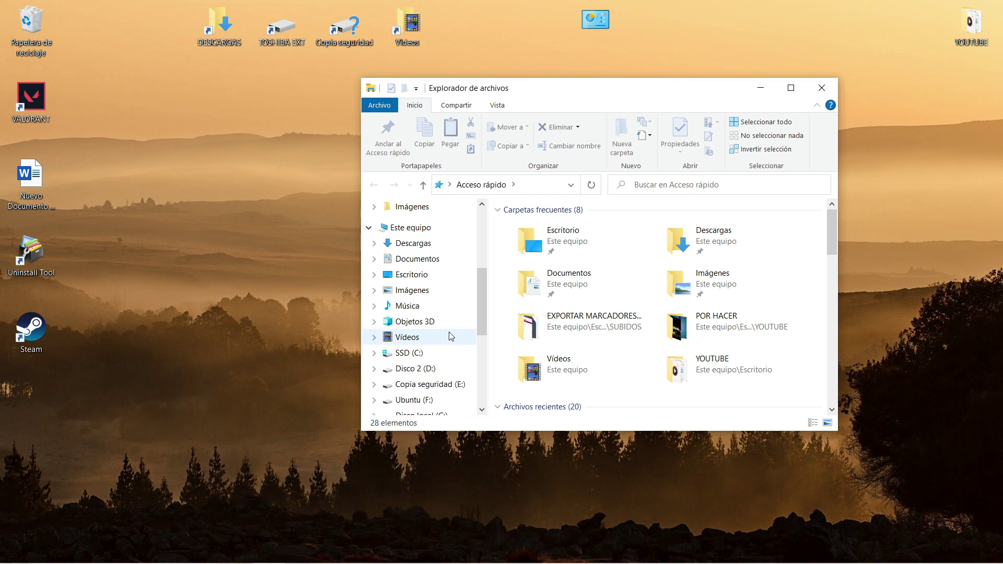
pyautogui.click(408, 354)
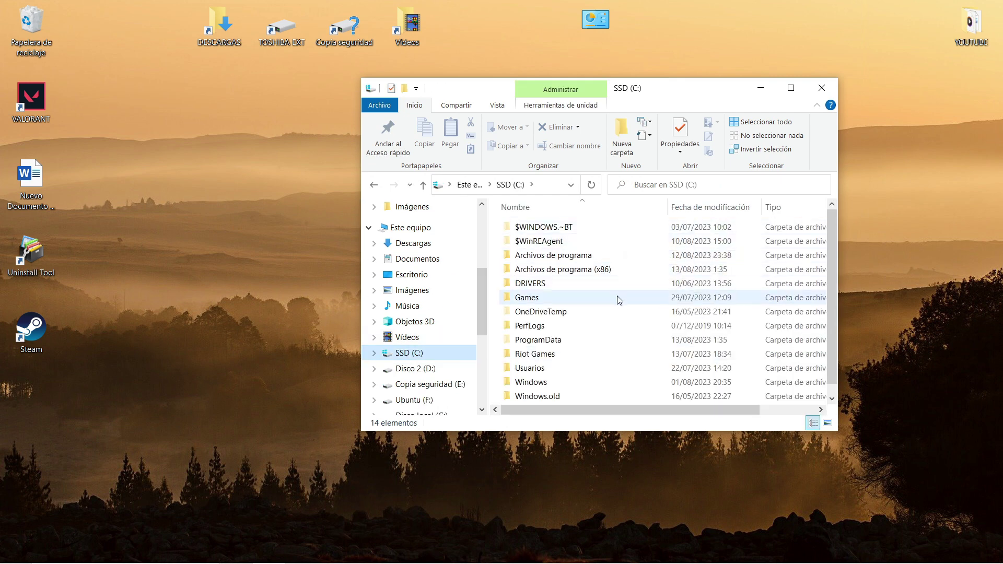
pyautogui.rightClick(413, 357)
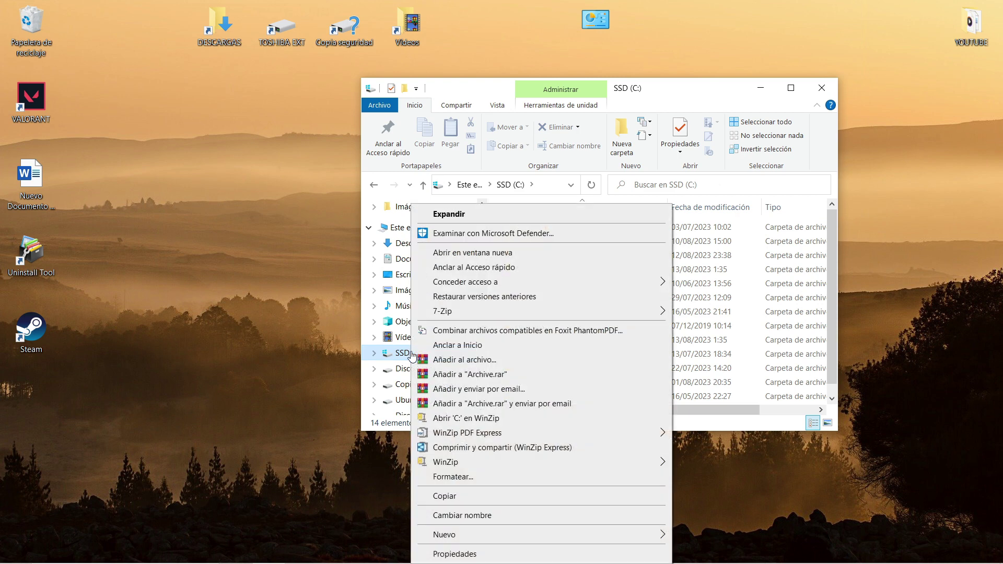
pyautogui.click(518, 554)
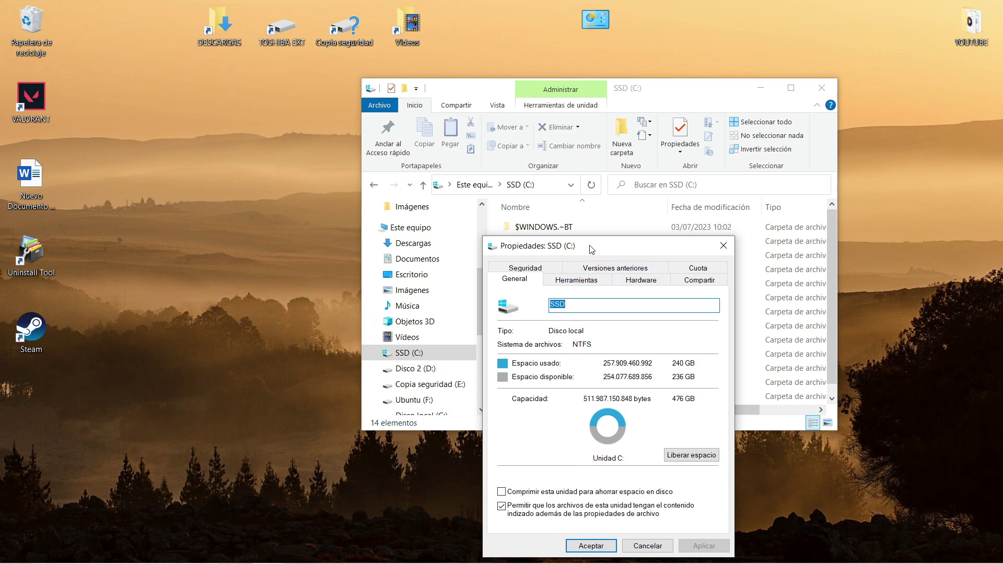
pyautogui.moveTo(591, 249); pyautogui.dragTo(573, 174)
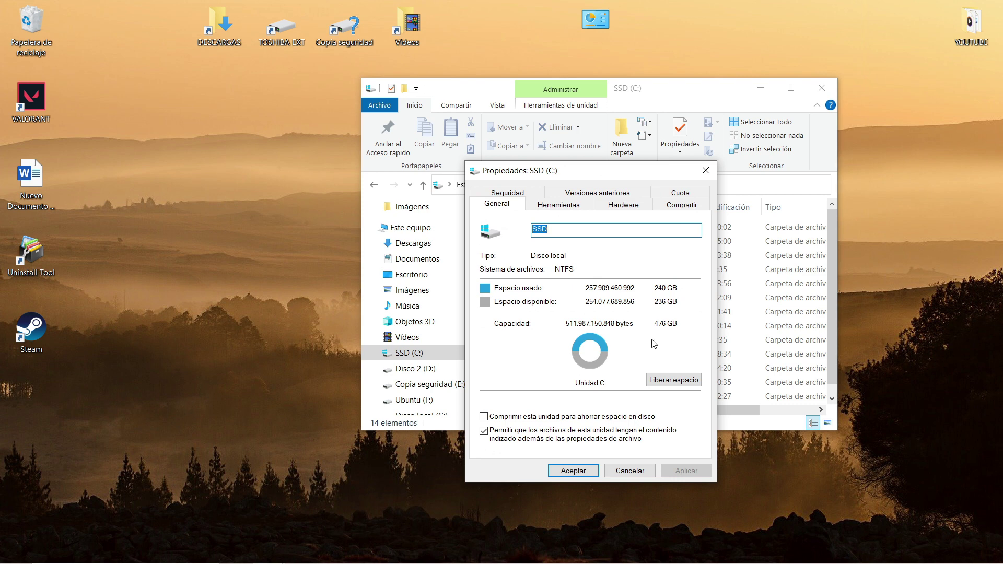
# Step: Run the error check on the SSD (C:) drive and have the drive scanned
pyautogui.click(569, 206)
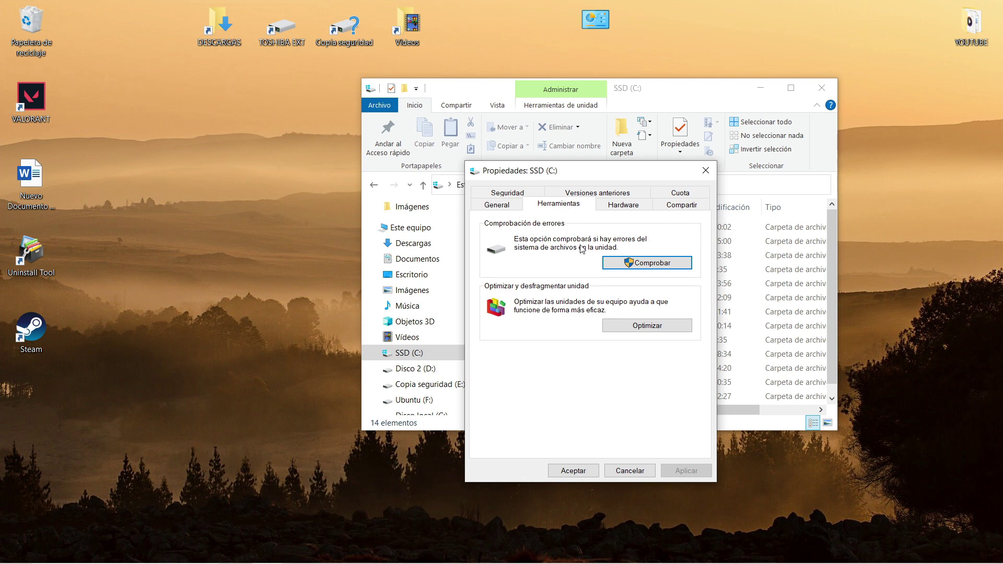
pyautogui.click(638, 266)
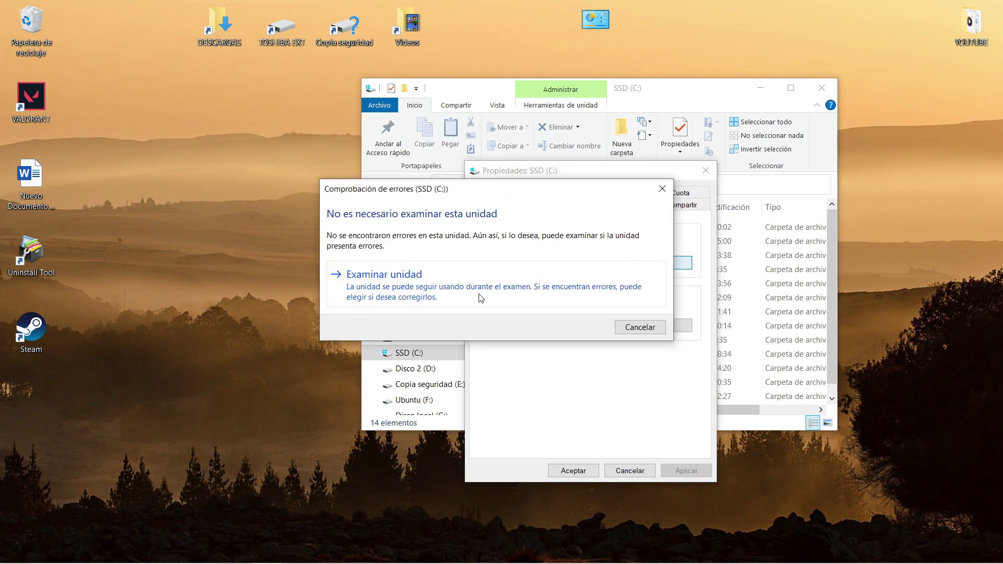
pyautogui.click(480, 298)
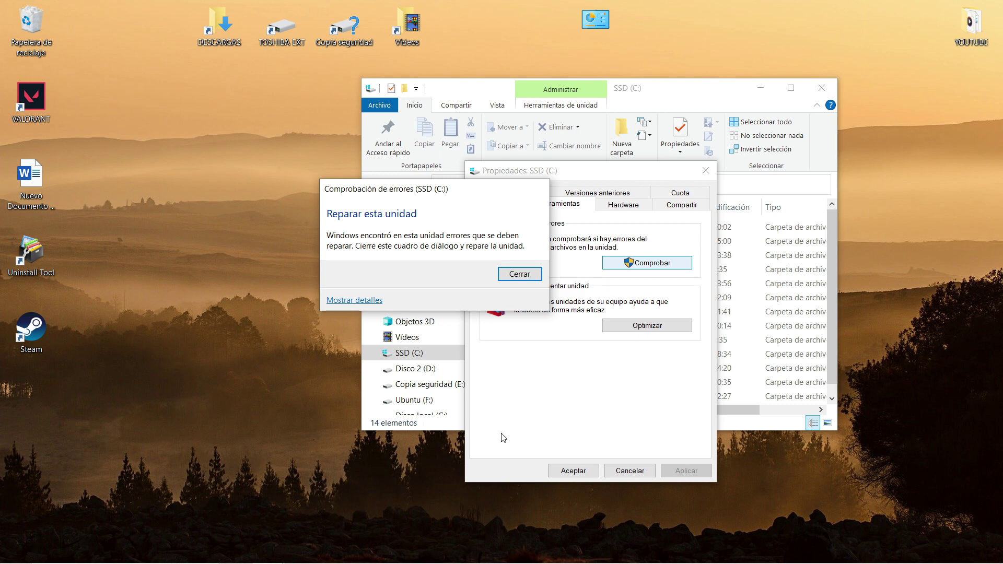
# Step: Dismiss the scan result, view the drive repair option without running it, and close the drive properties and File Explorer
pyautogui.click(525, 275)
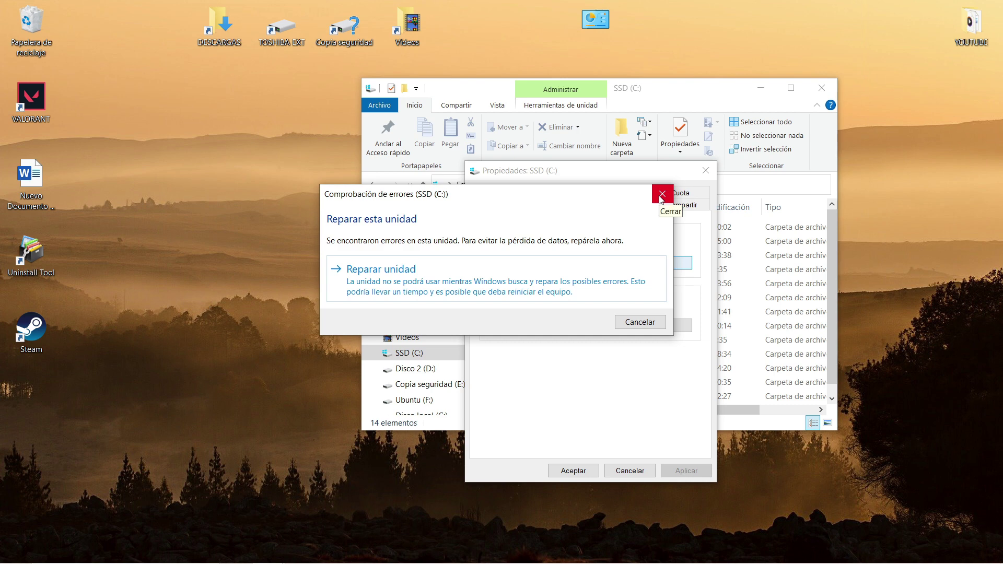
pyautogui.click(649, 323)
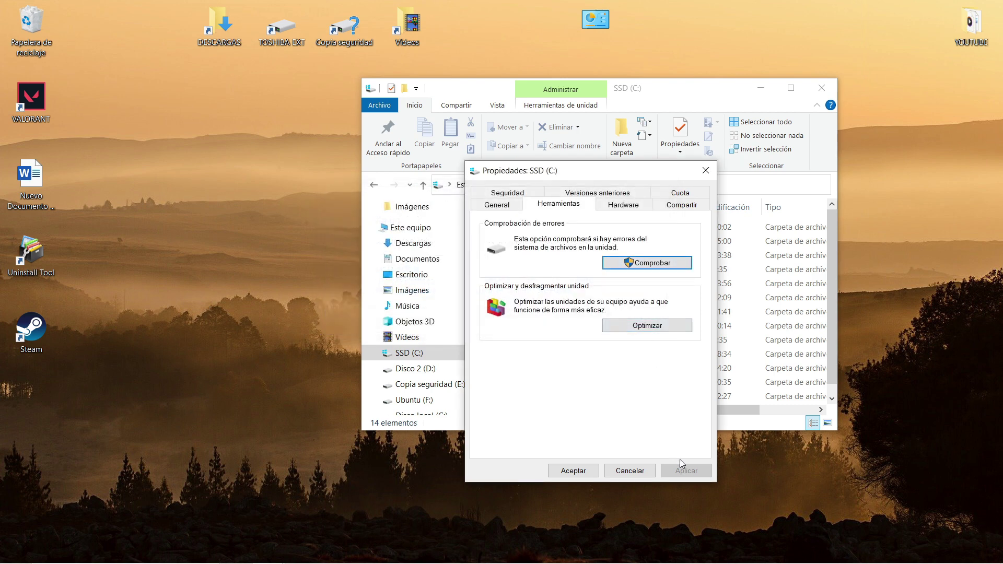
pyautogui.click(567, 471)
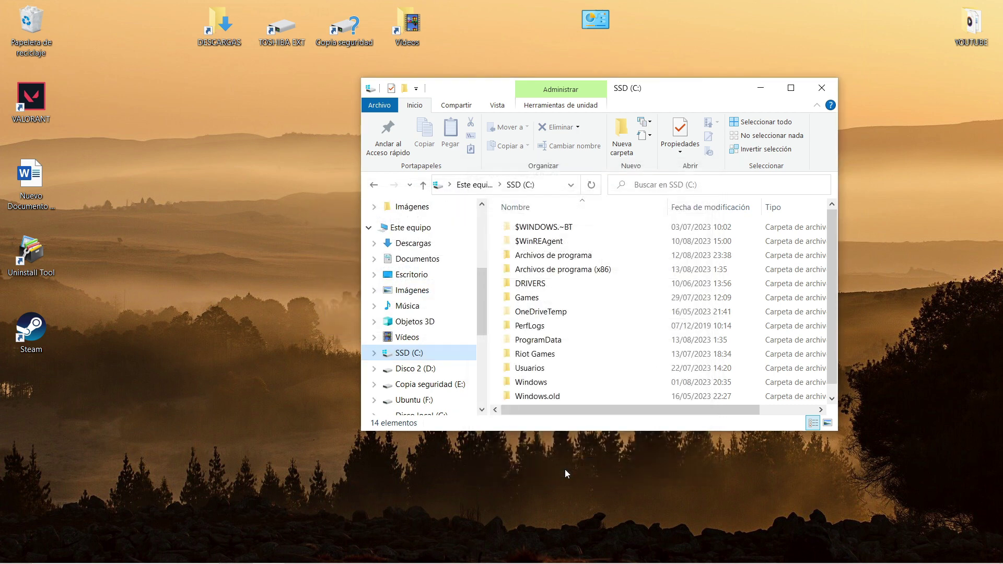
pyautogui.click(816, 93)
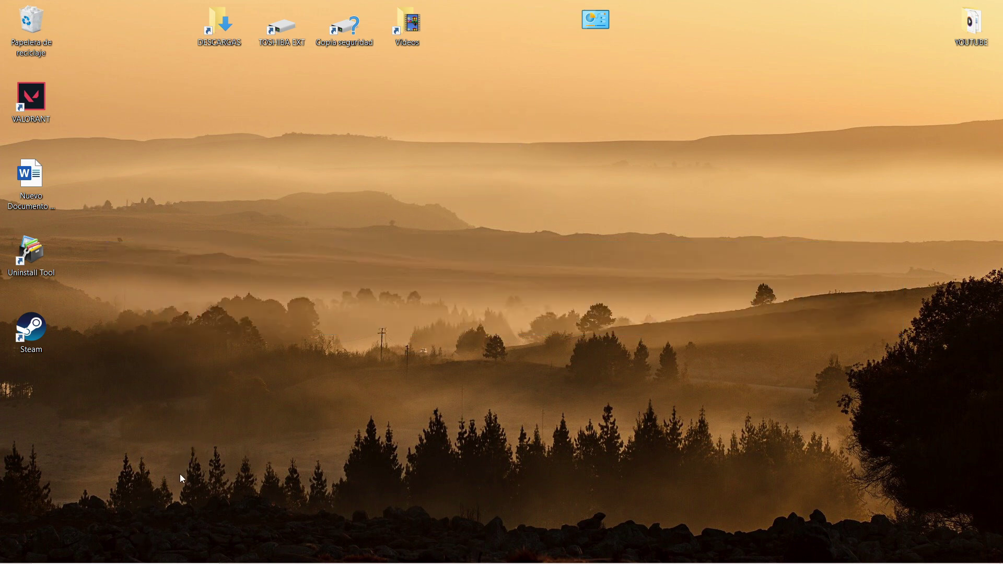
# Step: Search Windows for "sincro", open the time server synchronization setting, synchronize the clock, and close the settings
pyautogui.moveTo(119, 557)
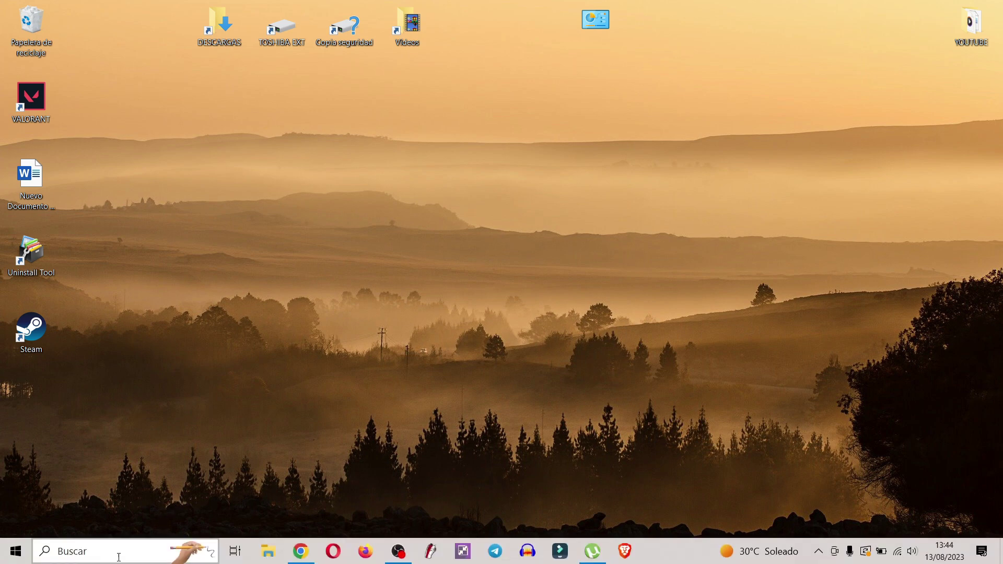
pyautogui.click(101, 555)
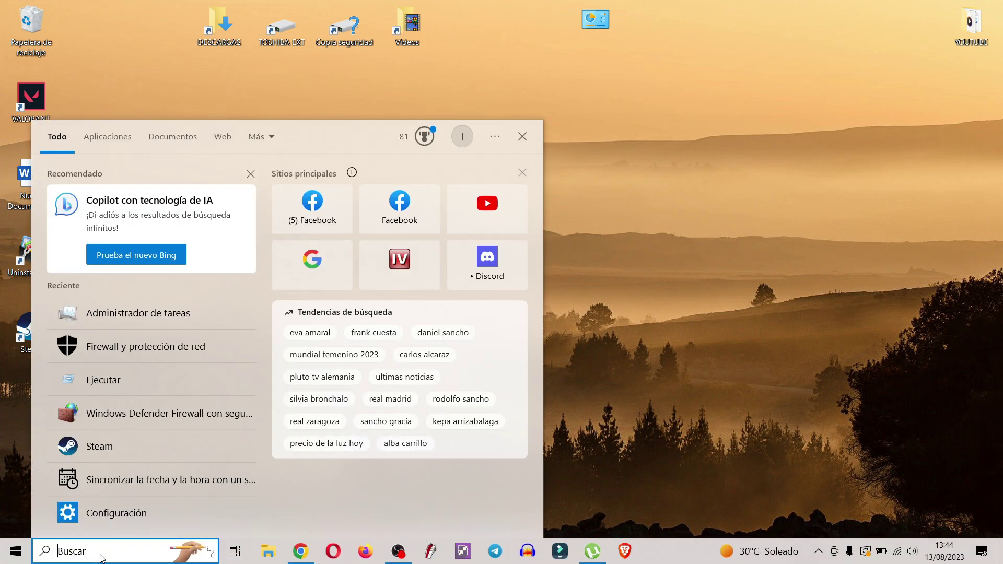
pyautogui.write('sincro')
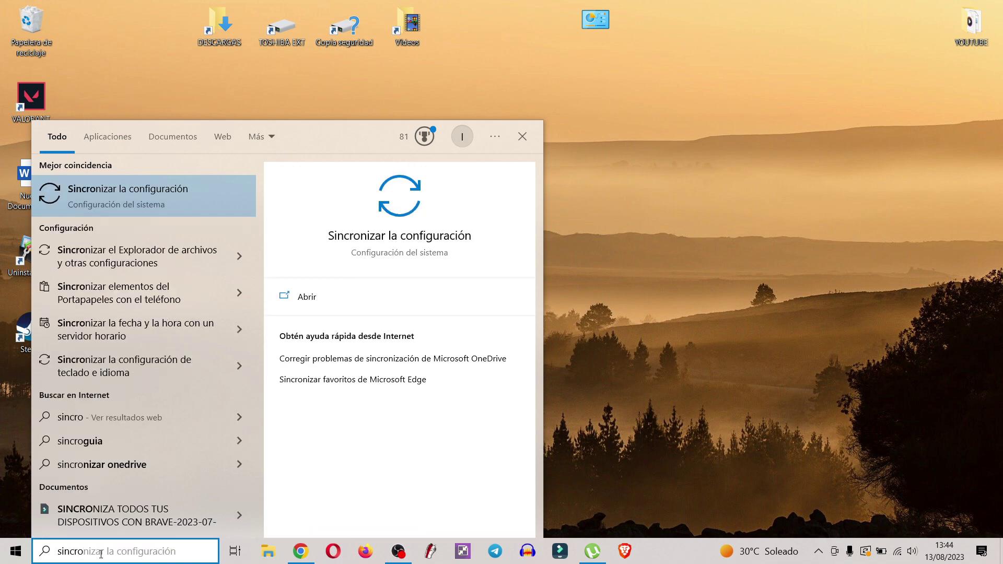
pyautogui.click(105, 327)
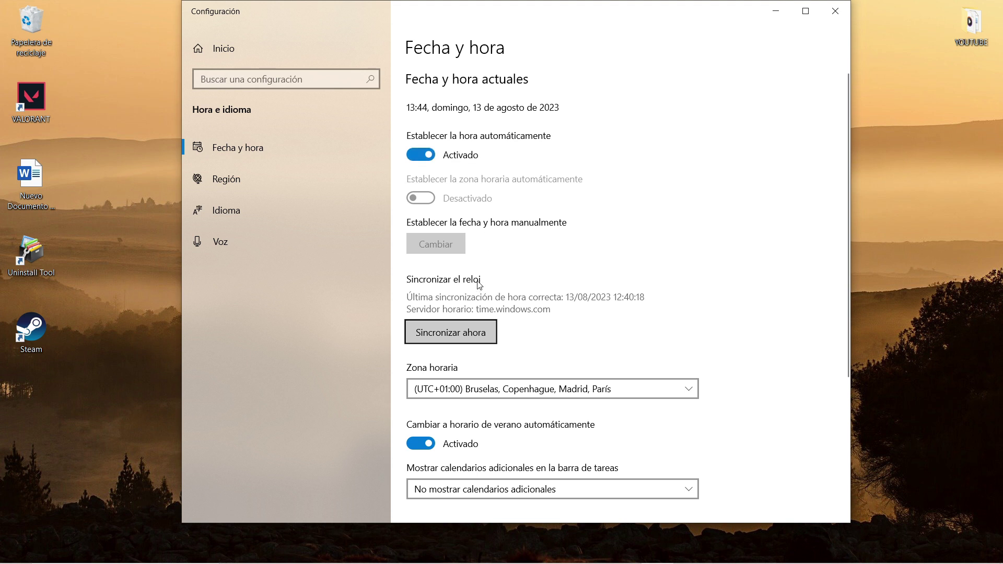
pyautogui.click(440, 333)
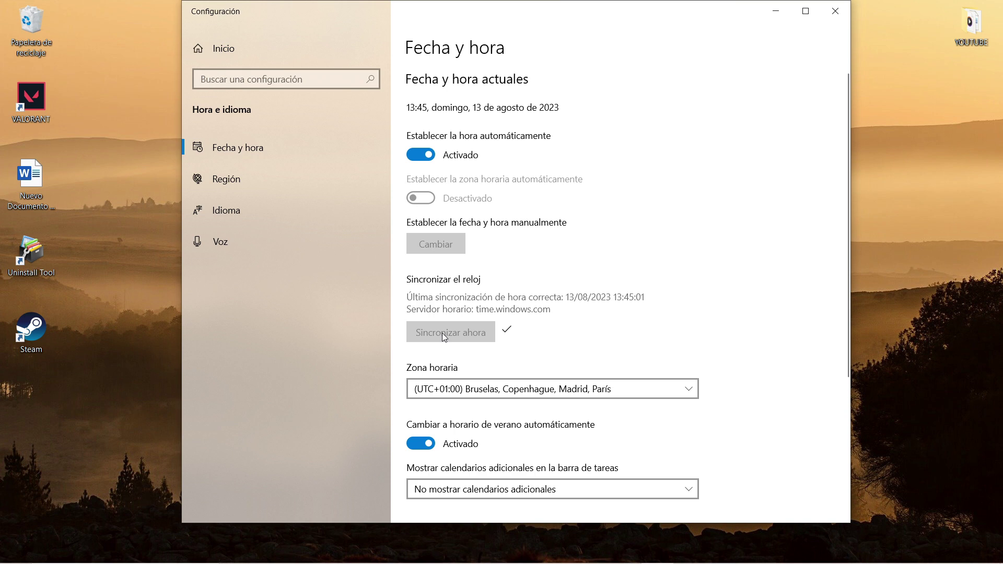
pyautogui.click(835, 11)
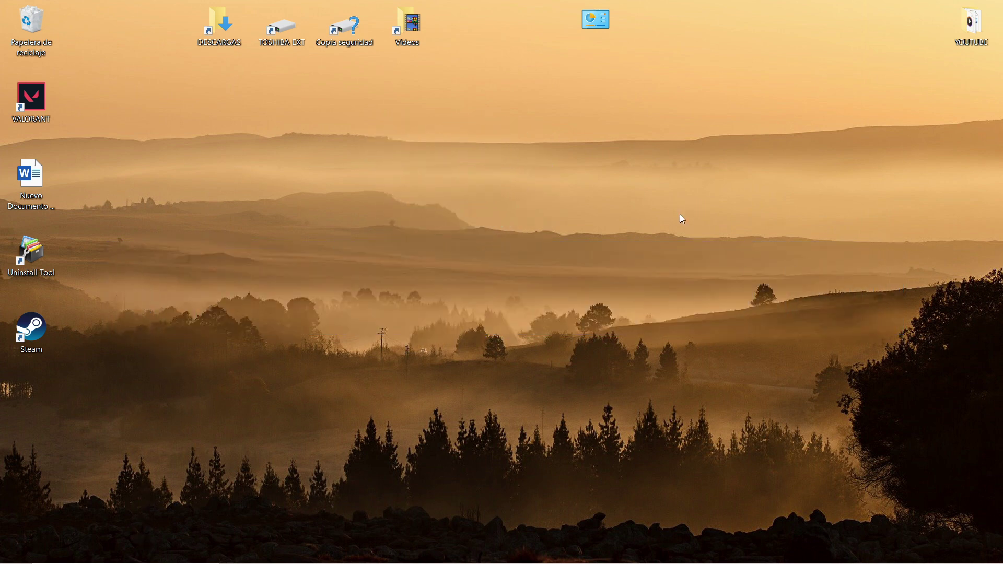
# Step: Open the installed apps list in Windows Settings and filter it by "ste" to find Steam
pyautogui.moveTo(54, 559)
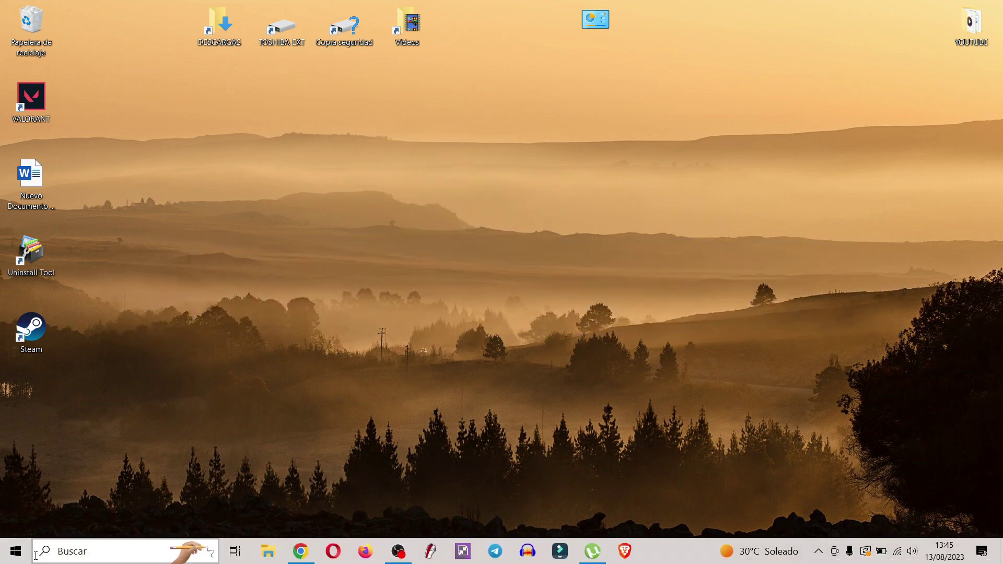
pyautogui.click(18, 553)
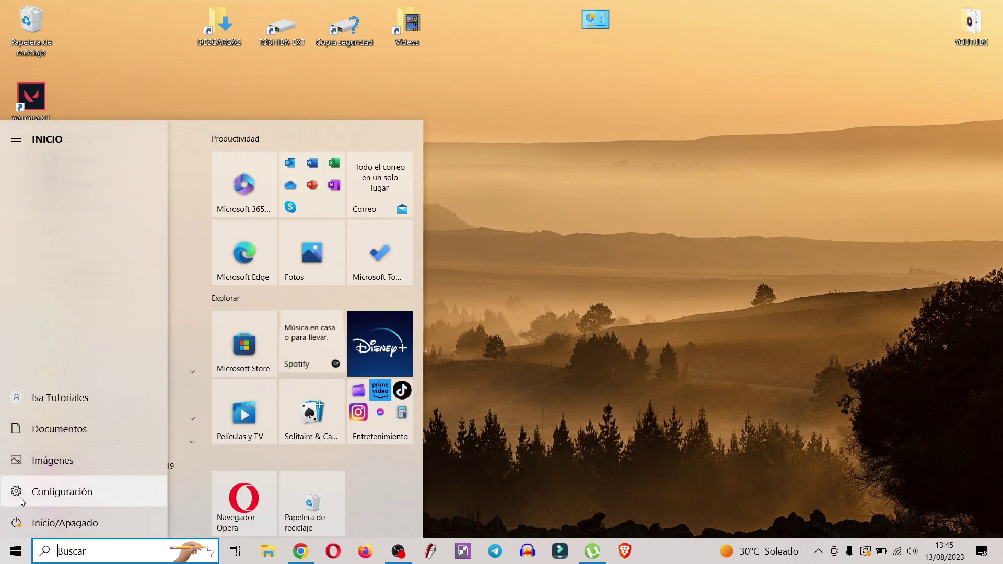
pyautogui.click(21, 497)
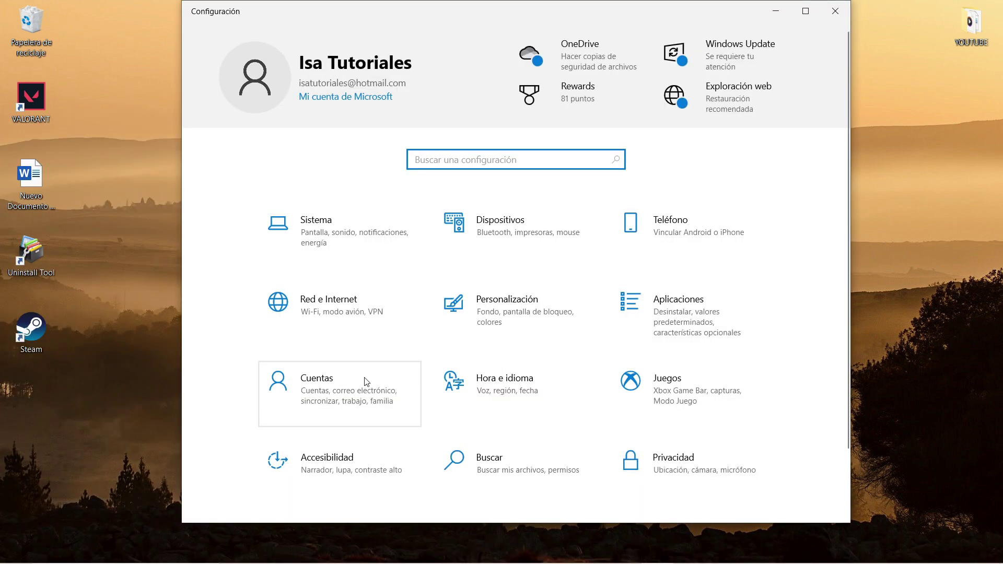
pyautogui.click(680, 310)
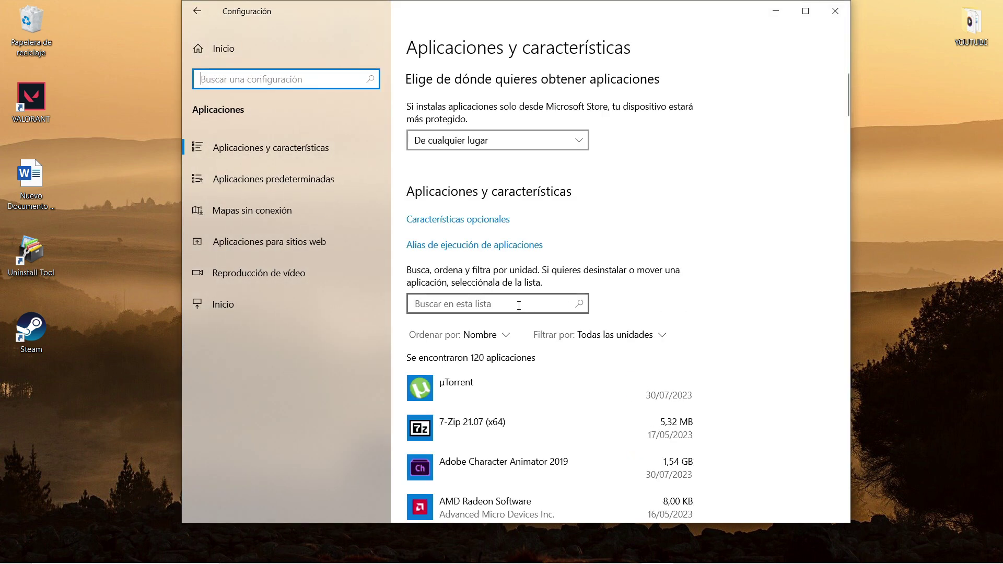
pyautogui.click(488, 301)
pyautogui.write('ste')
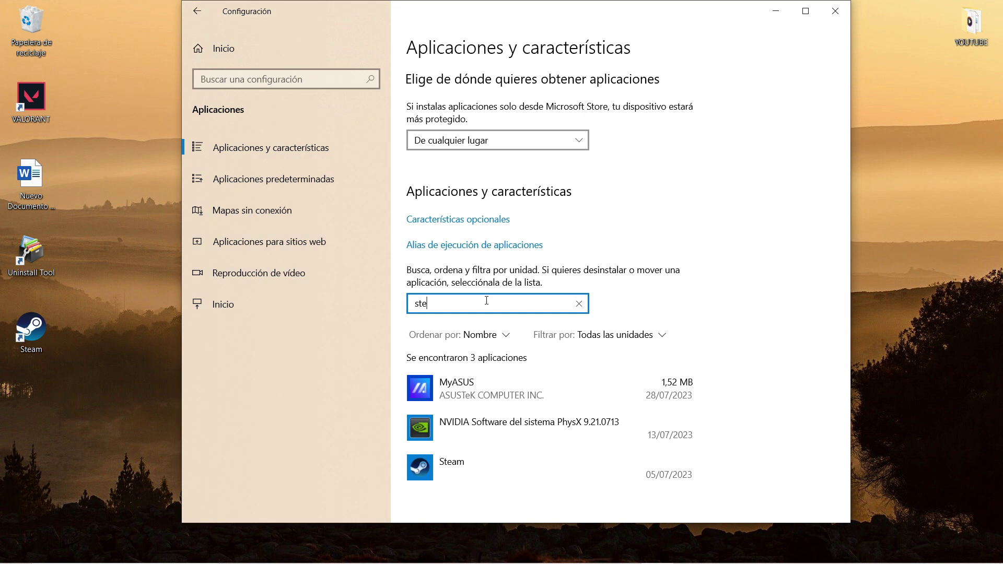
# Step: Uninstall Steam from the apps list, complete its uninstaller, and close the settings
pyautogui.click(525, 464)
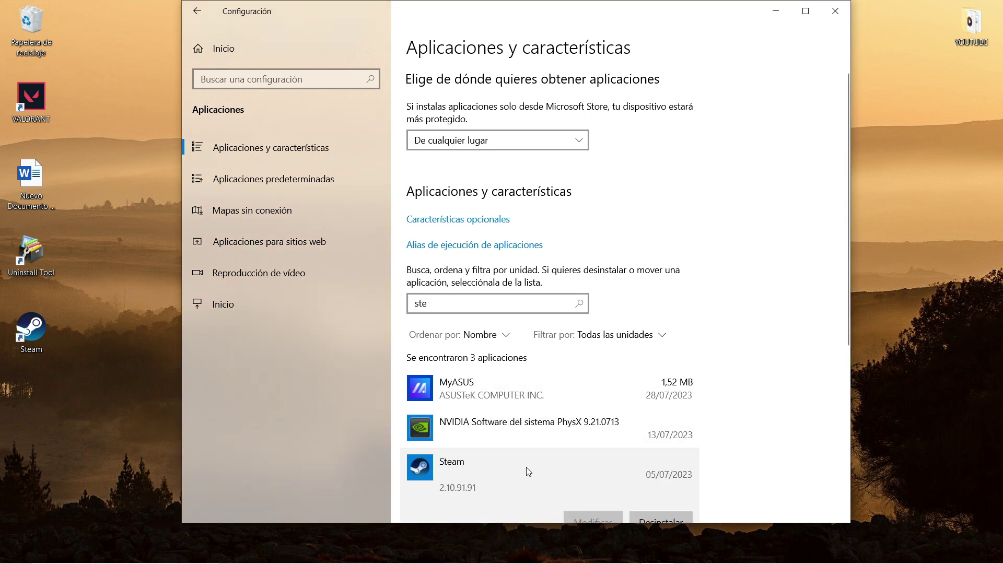
pyautogui.scroll(-3, 529, 471)
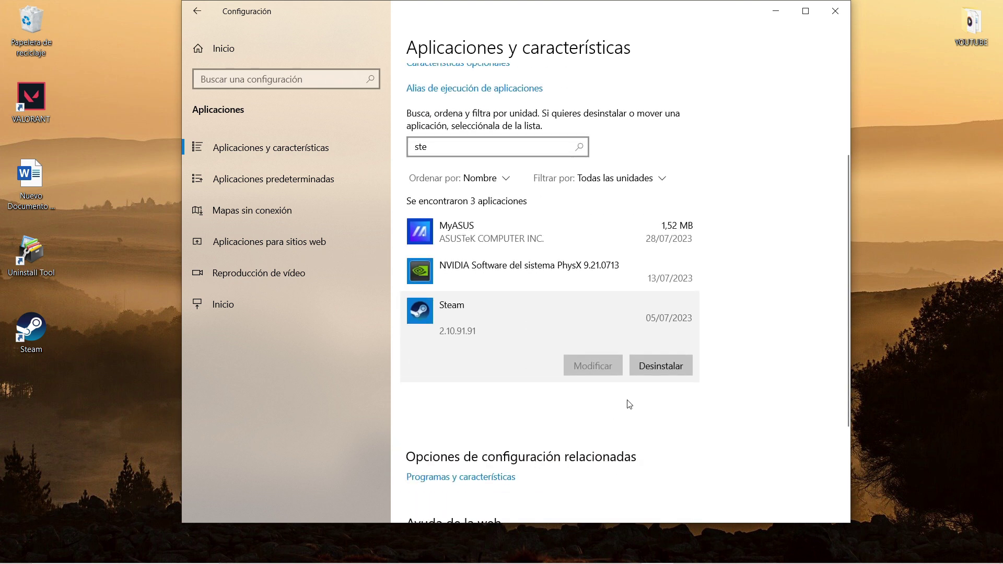
pyautogui.click(658, 371)
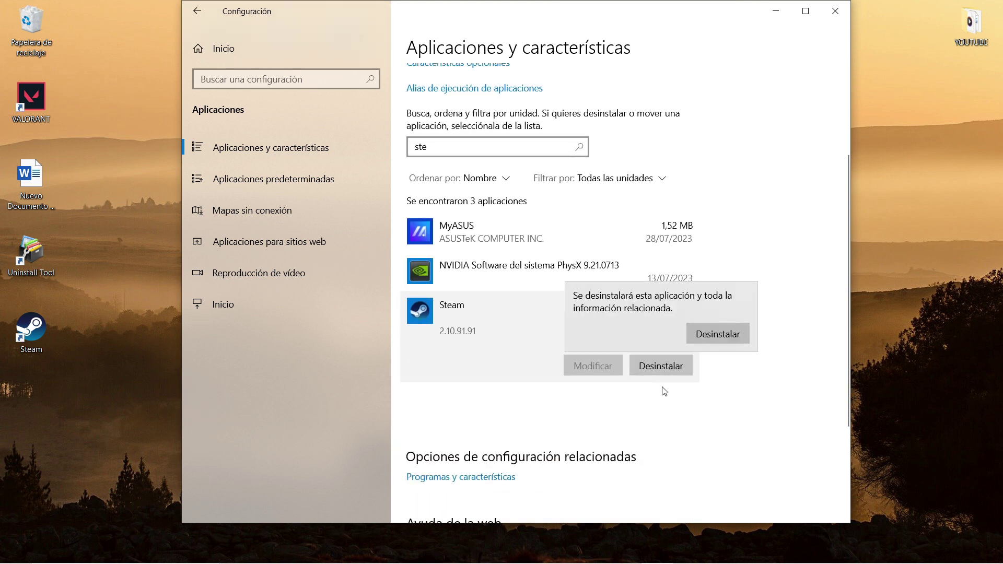
pyautogui.click(726, 334)
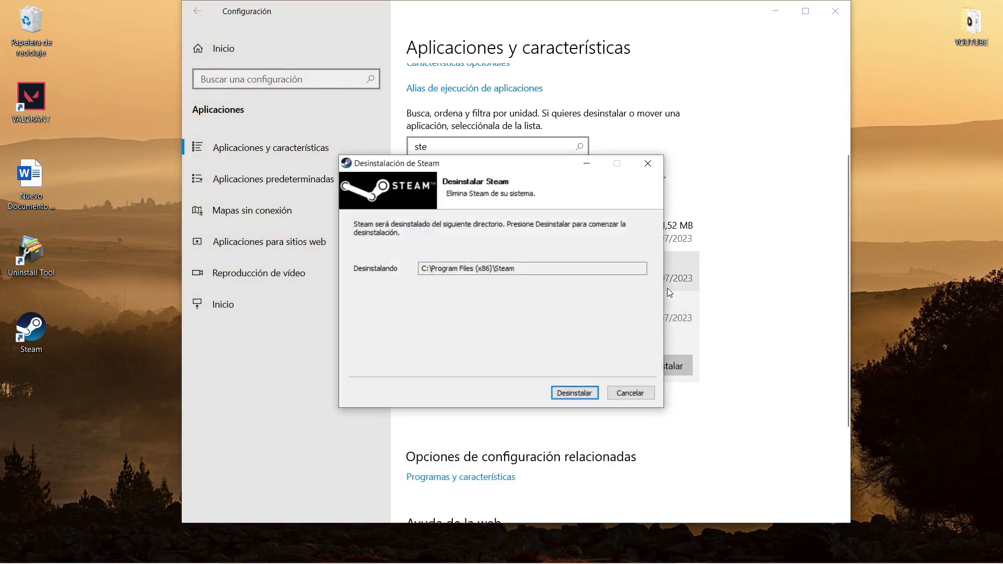
pyautogui.click(579, 394)
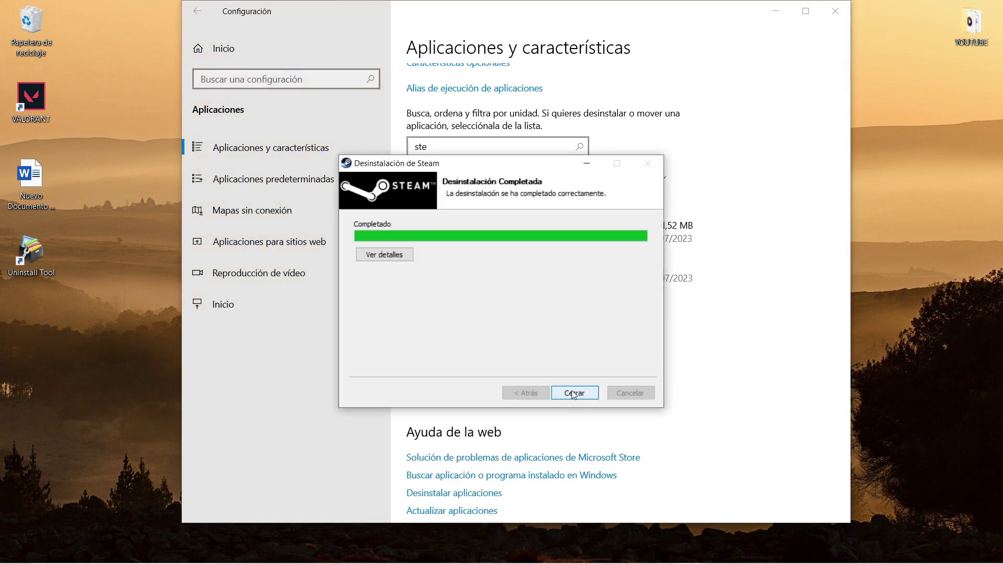
pyautogui.click(573, 393)
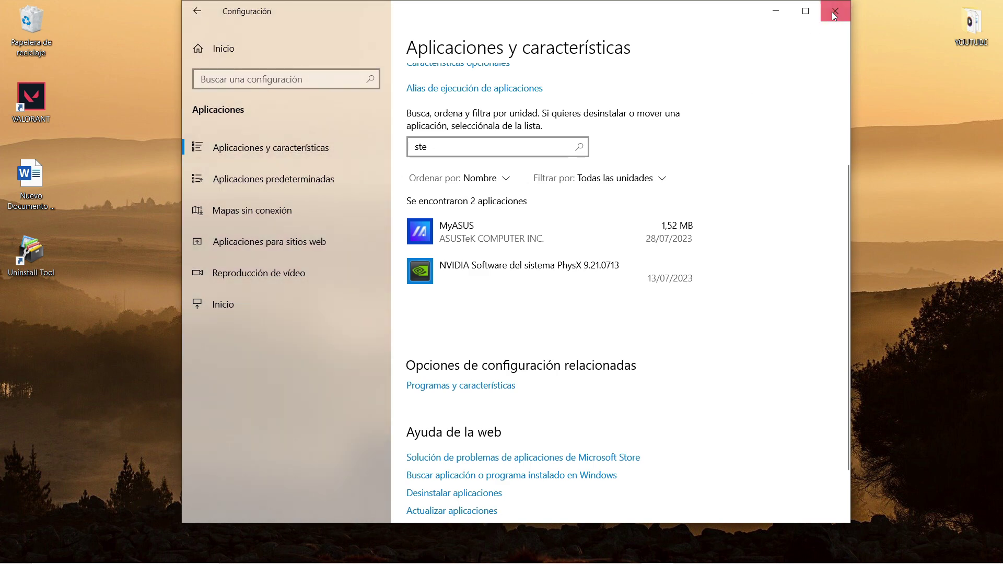
pyautogui.click(835, 11)
# Step: Switch to the Steam website in Chrome and download the Windows installer SteamSetup.exe
pyautogui.moveTo(291, 558)
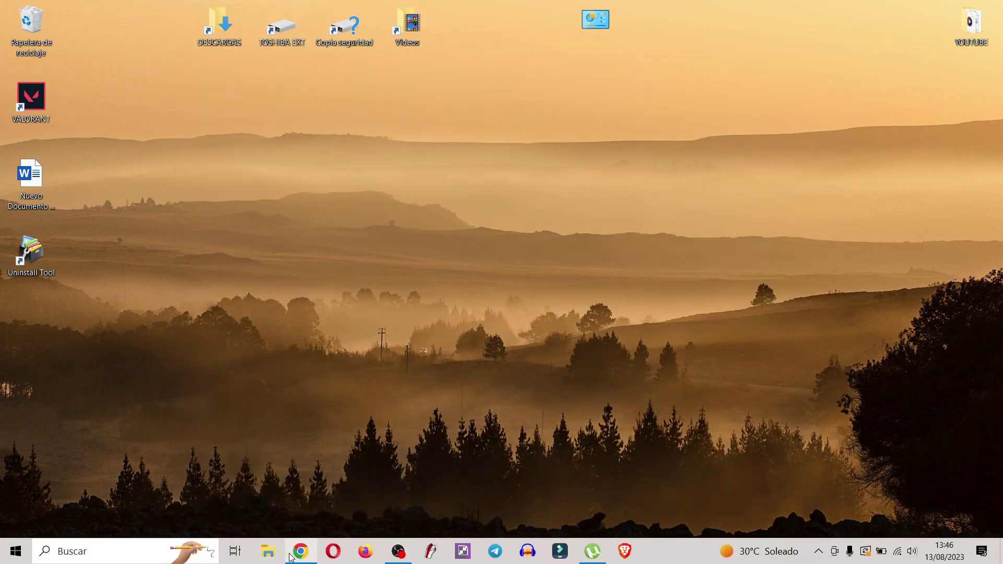
pyautogui.click(312, 501)
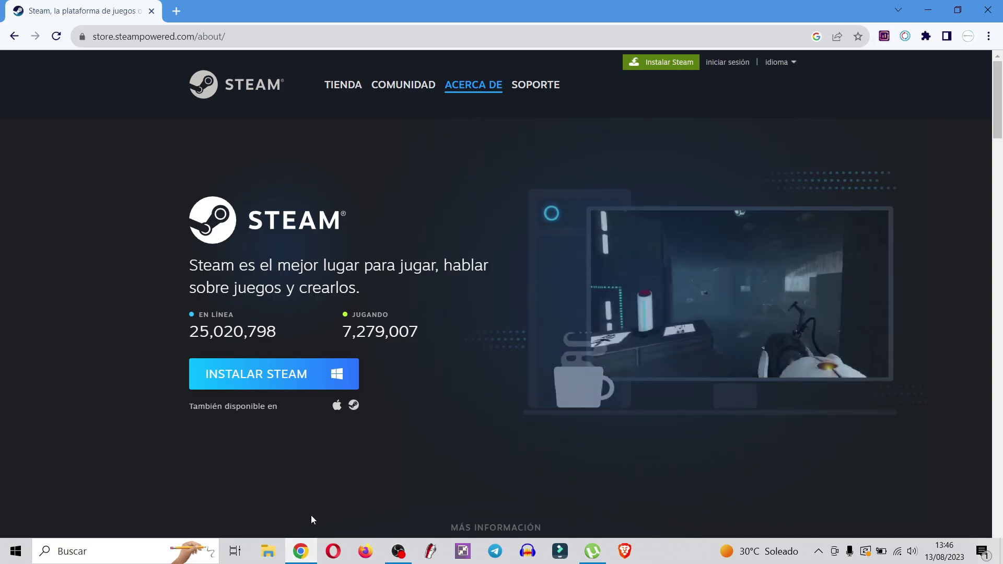
pyautogui.click(275, 381)
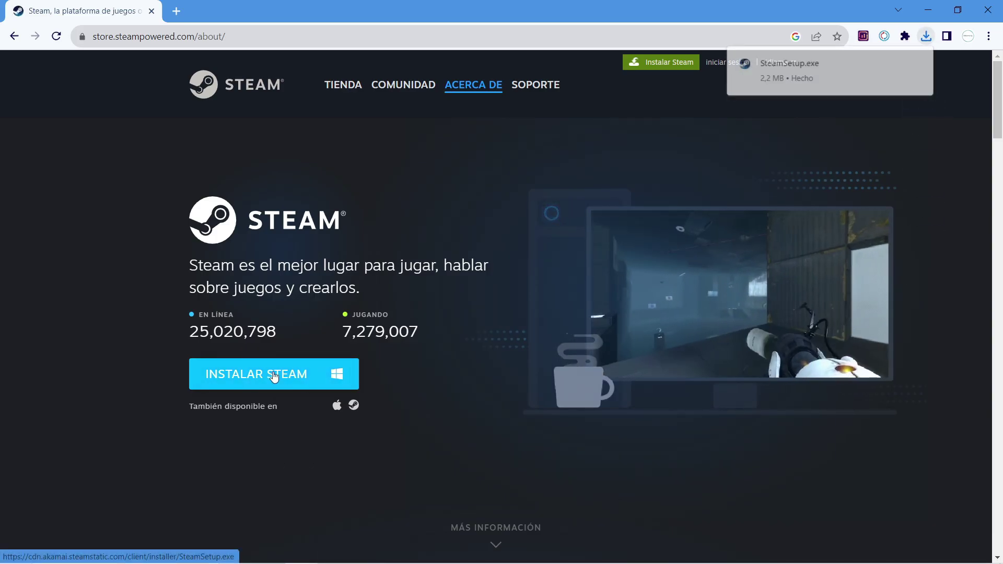
# Step: Run the downloaded SteamSetup.exe and complete the Steam installation wizard with its default options, launching Steam at the end
pyautogui.click(809, 74)
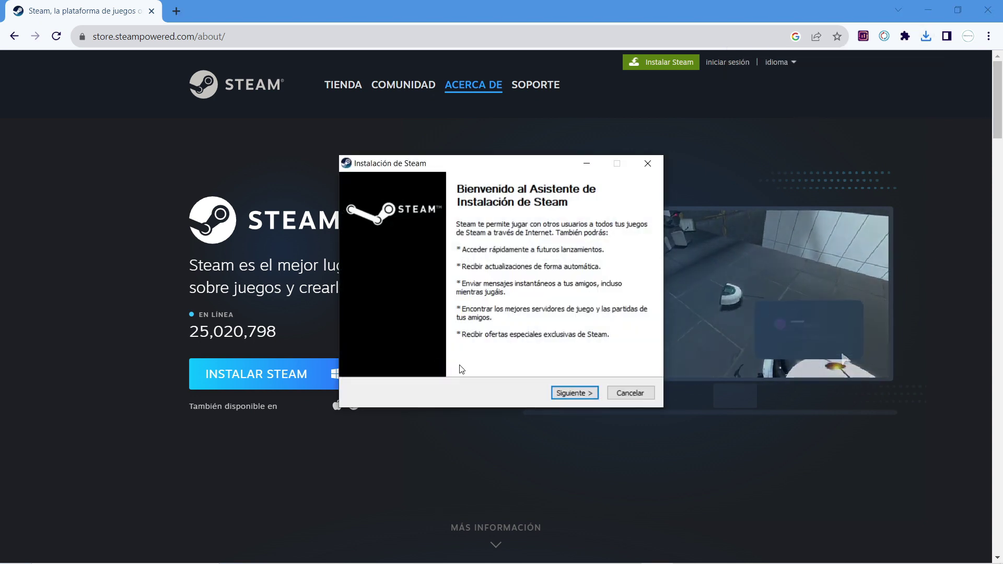
pyautogui.click(574, 393)
pyautogui.click(566, 394)
pyautogui.click(572, 392)
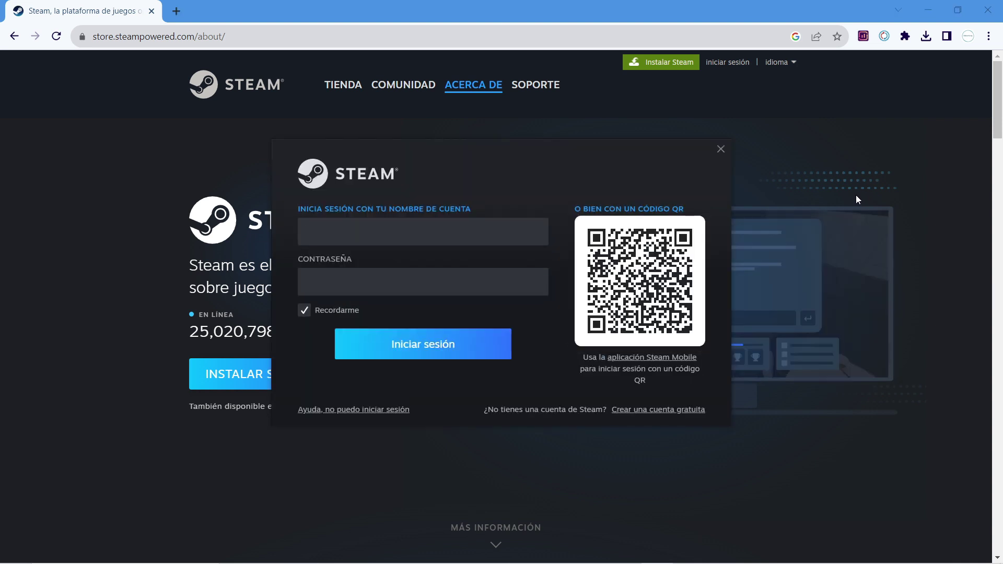
# Step: Sign in to Steam with the account name and account password, and dismiss the friends list window and the hardware survey
pyautogui.write('isa_tu')
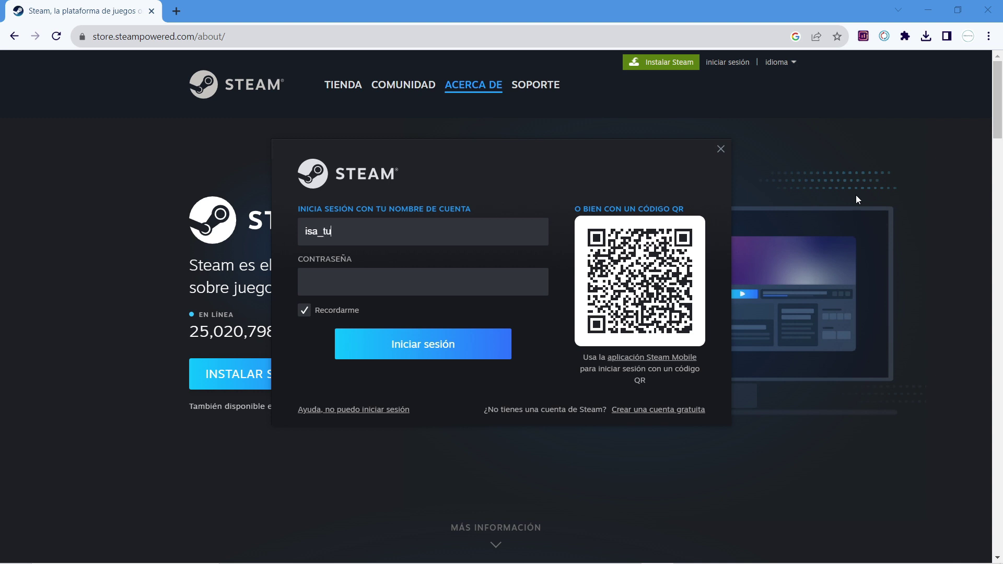
pyautogui.write('toriales')
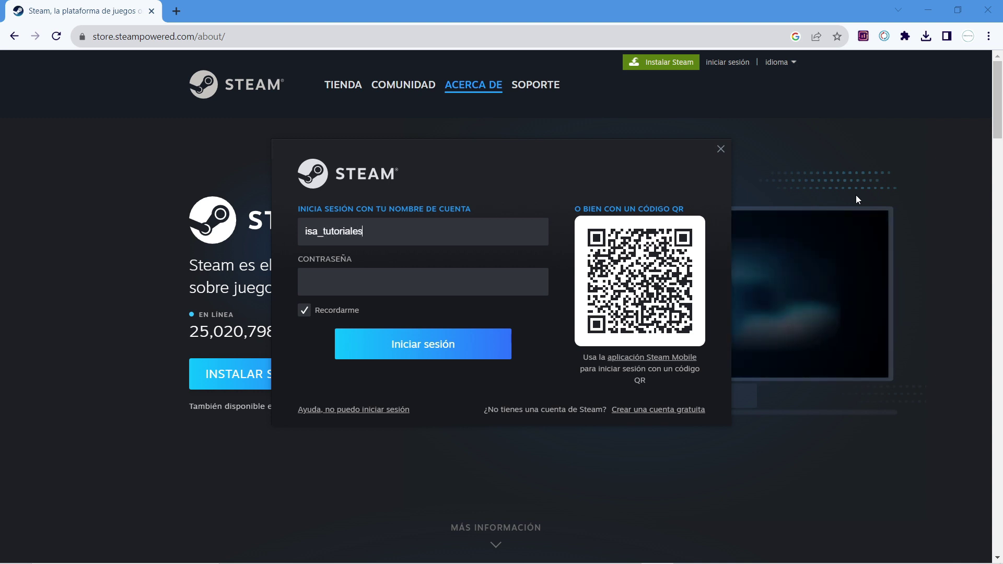
pyautogui.click(426, 274)
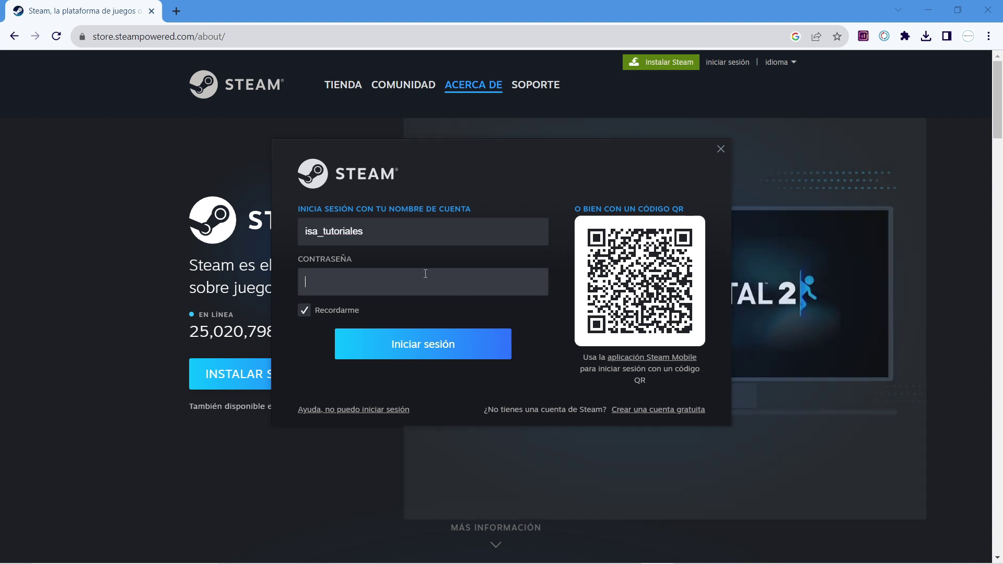
pyautogui.write('•••••')
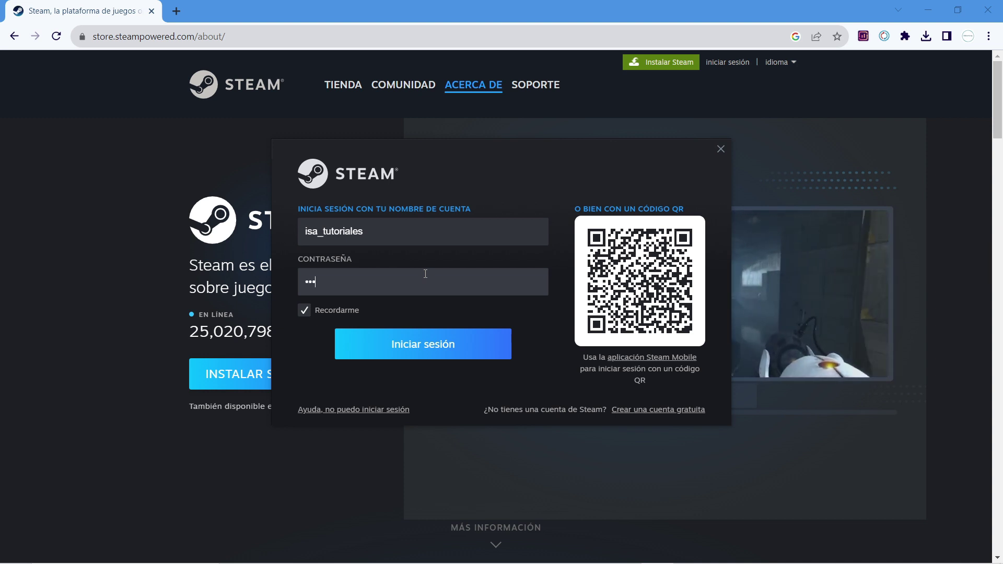
pyautogui.write('•••••')
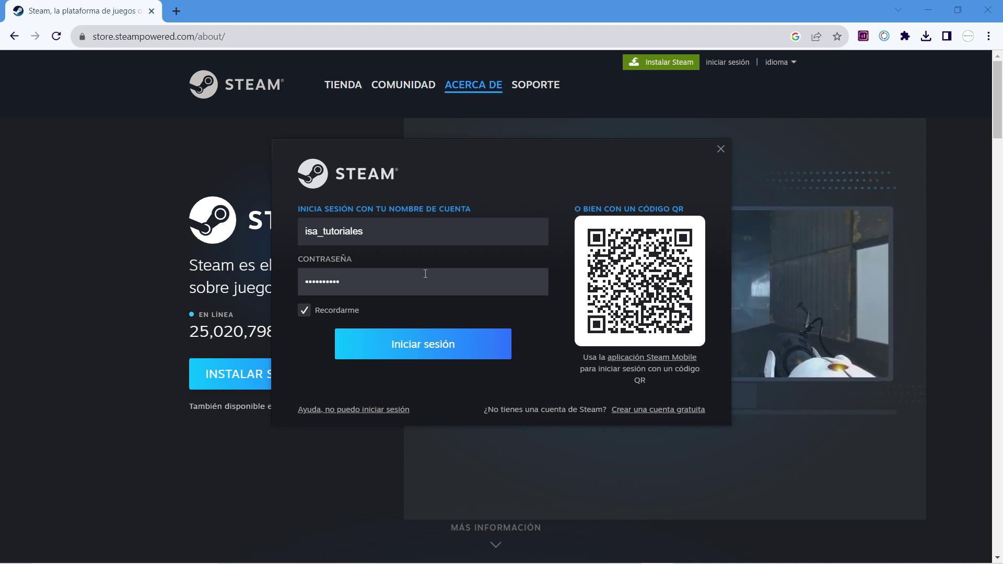
pyautogui.press('Return')
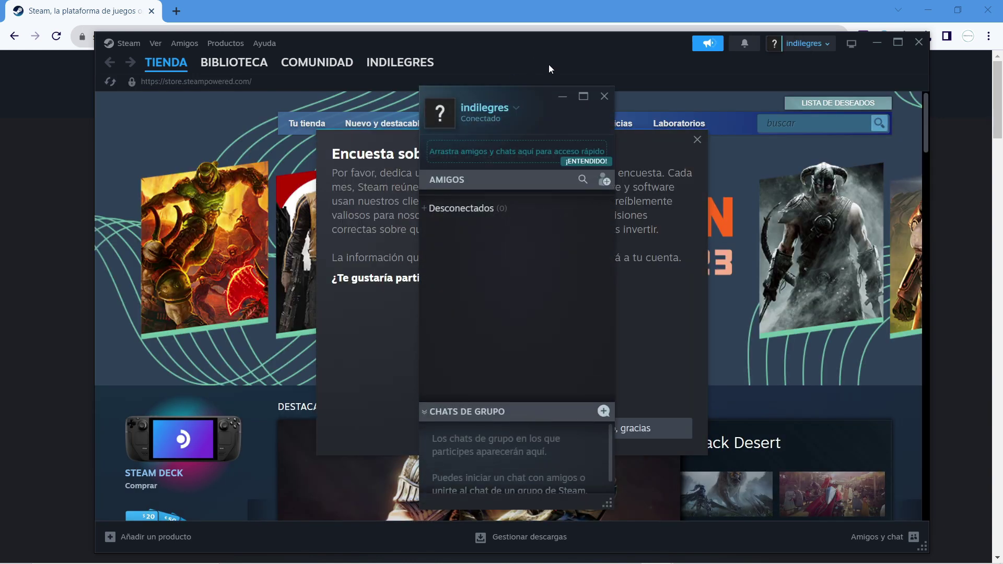
pyautogui.click(605, 96)
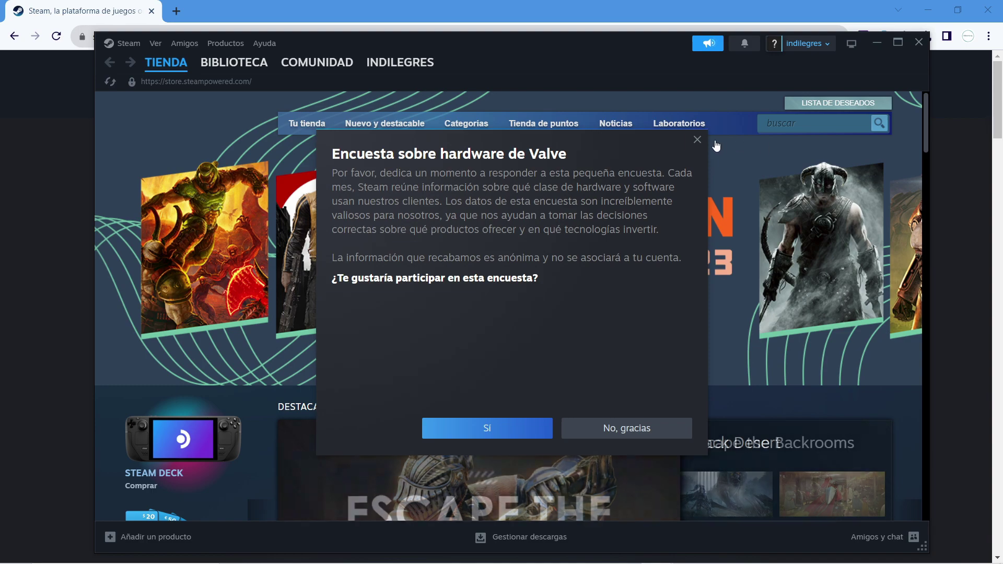
pyautogui.click(698, 140)
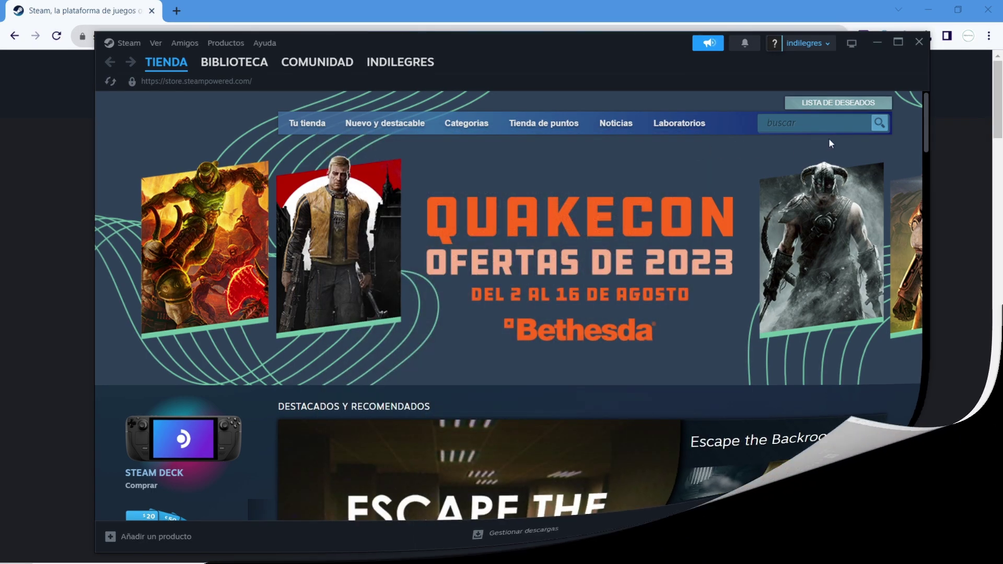